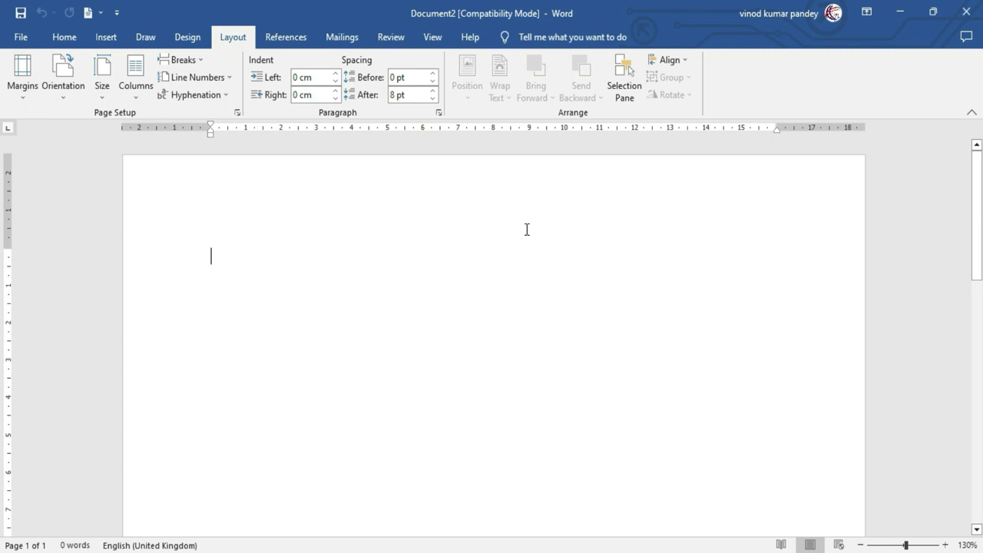
Step: Insert 239 words of sample paragraphs with =rand() and return to the first paragraph
text(=rand()
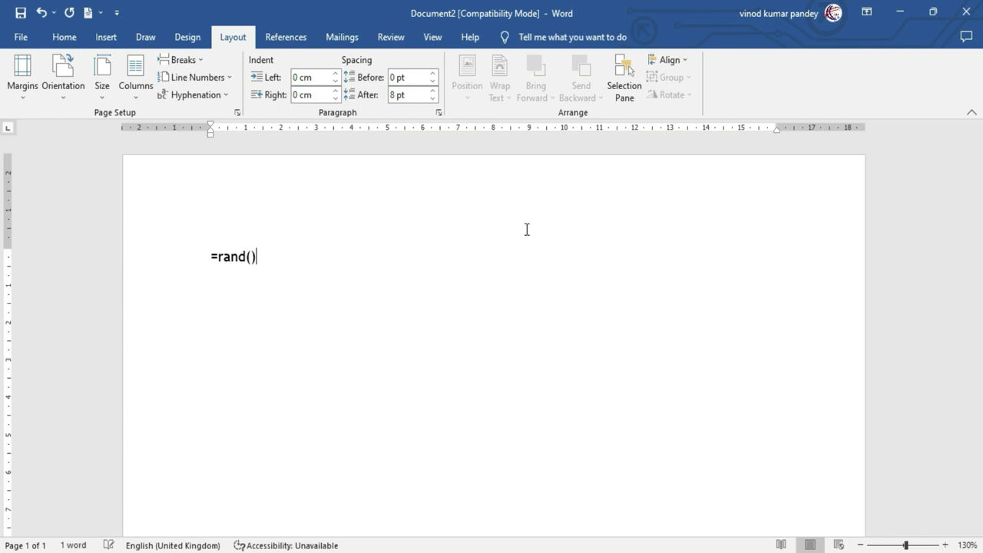
key(Return)
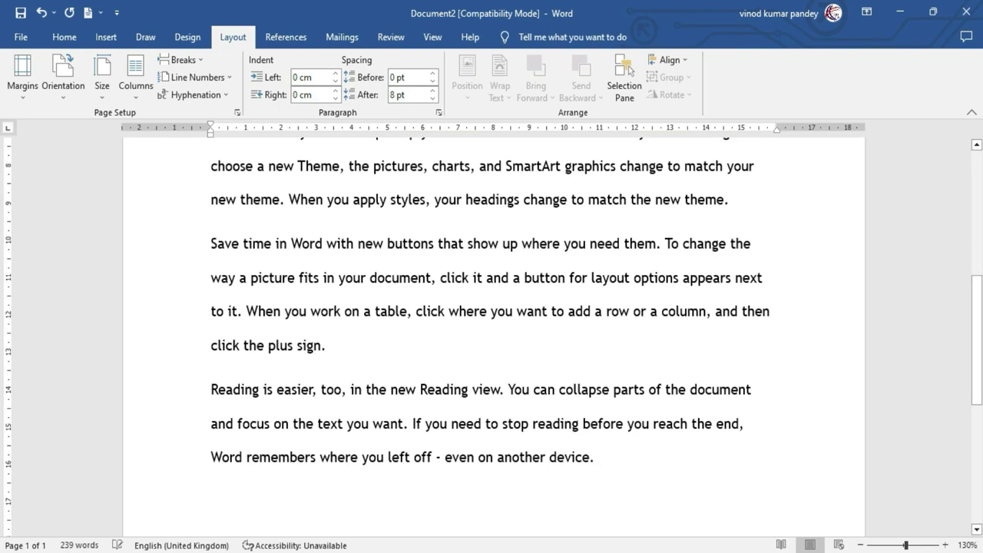
scroll(431, 153, up, 5)
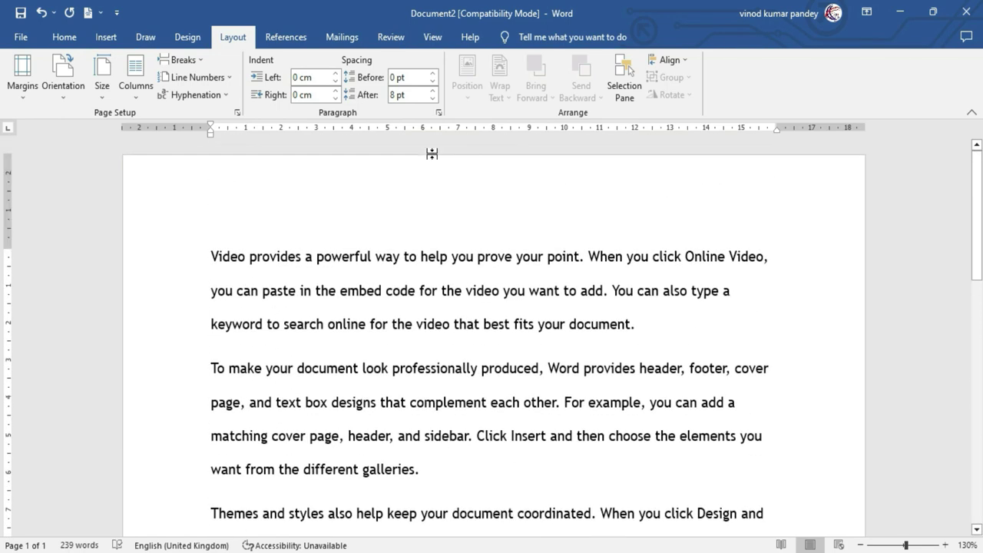
click(407, 289)
Step: Select all the text, justify it to both margins, then deselect it
key(ctrl+a)
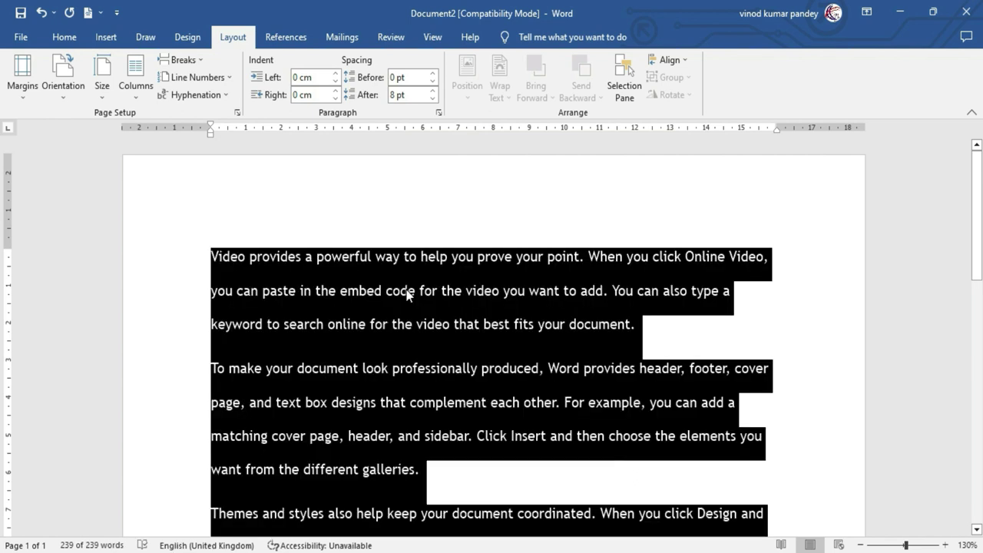
click(58, 37)
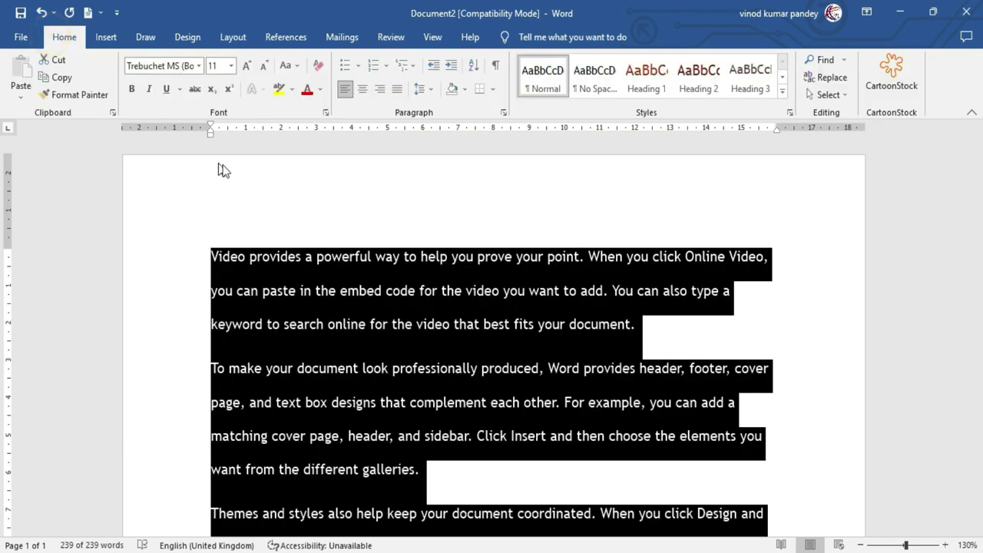
click(397, 90)
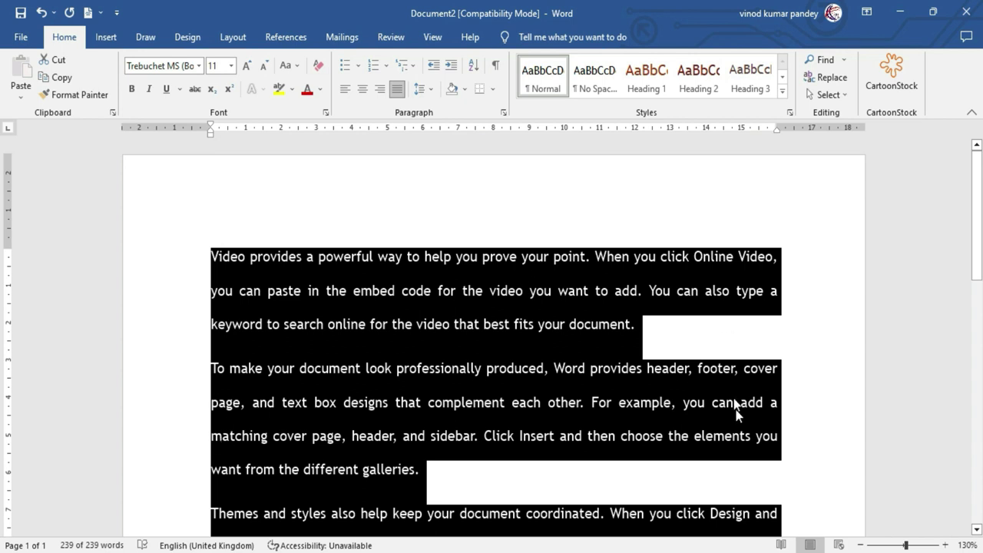
click(541, 344)
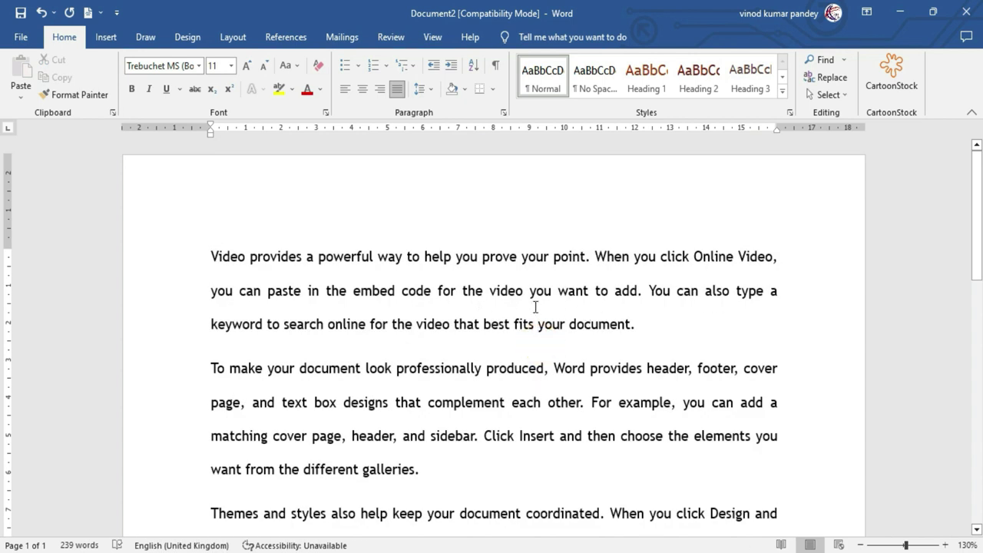
click(439, 270)
click(230, 35)
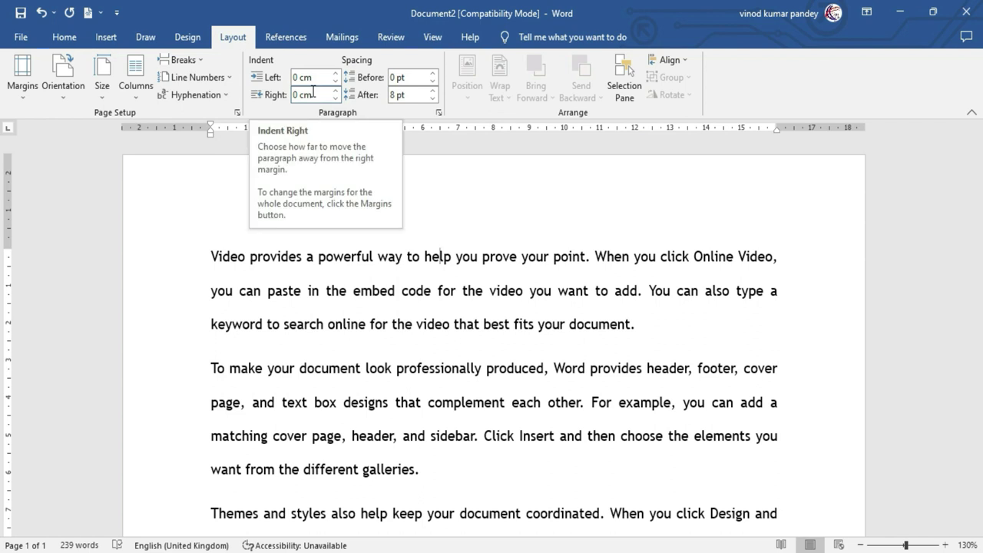
Step: Raise the first paragraph's left indent to 1.3 cm with the spinner
click(400, 290)
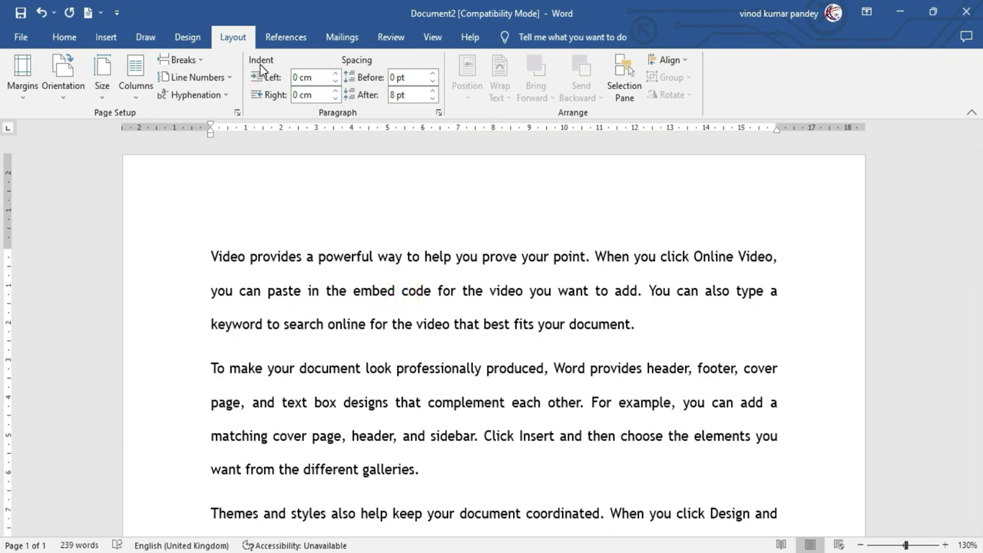
click(335, 74)
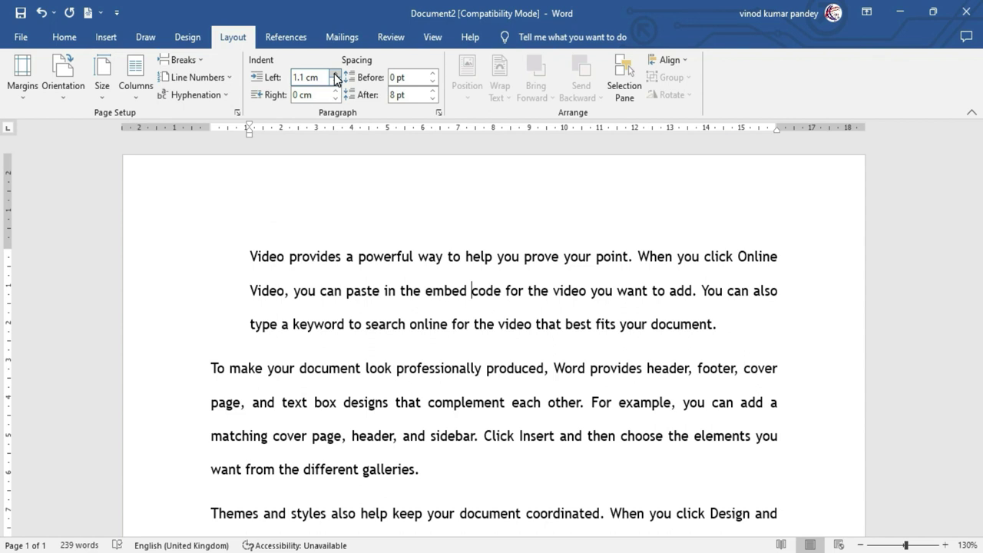
click(335, 74)
click(334, 73)
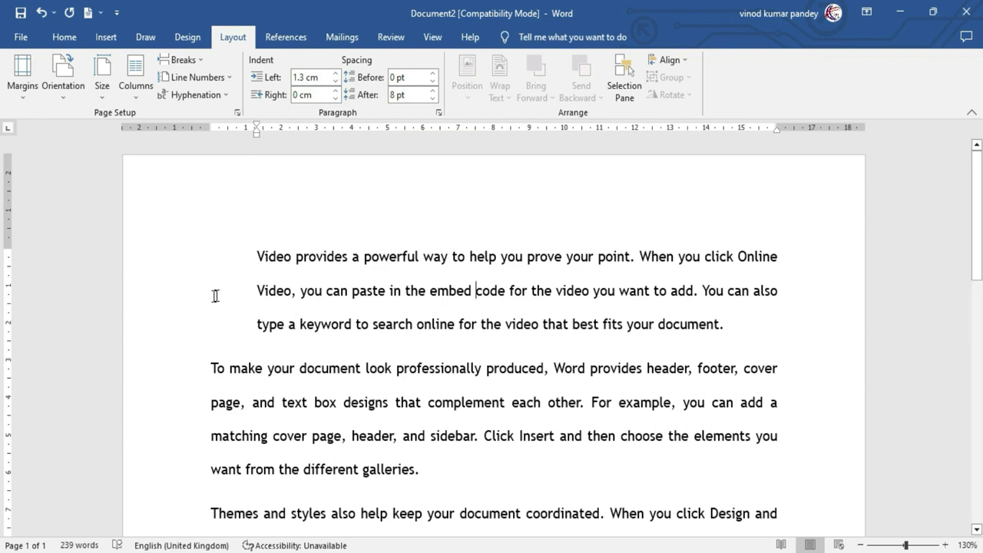
click(355, 410)
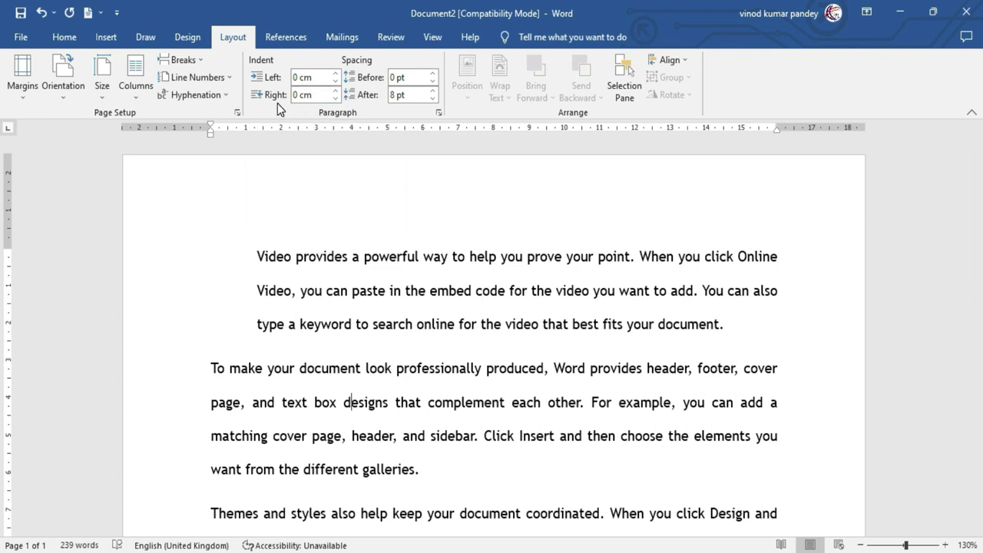
Step: Raise the second paragraph's right indent to about 1.3 cm, then undo the last increase
click(335, 91)
click(336, 90)
click(336, 91)
click(336, 91)
click(335, 90)
click(336, 91)
click(335, 91)
click(335, 91)
click(335, 91)
click(336, 91)
click(336, 91)
click(336, 90)
click(336, 90)
click(336, 90)
click(335, 91)
click(336, 91)
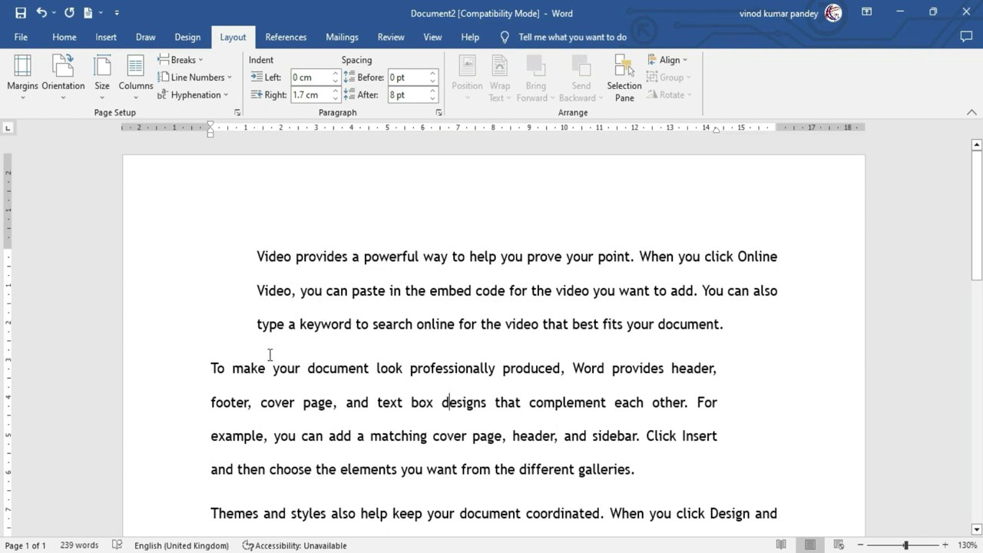
key(ctrl+z)
key(ctrl+z)
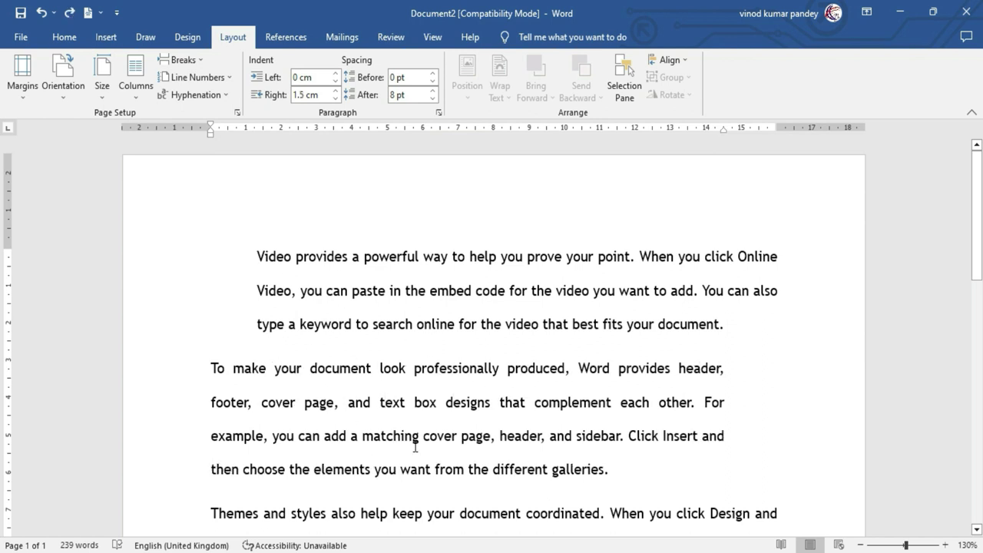
Step: Set the second paragraph's right indent to 0 cm
click(393, 404)
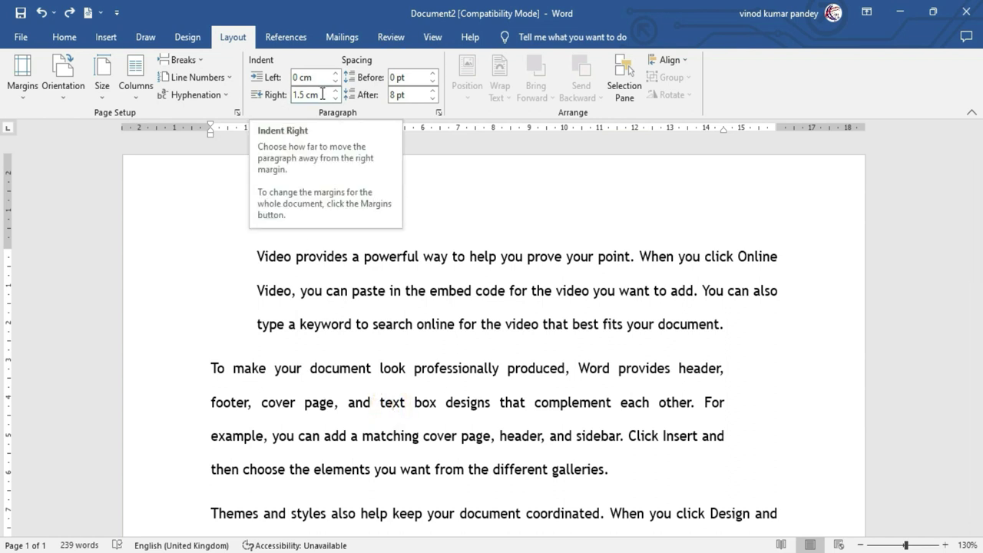
click(323, 94)
key(Delete)
key(Delete)
key(Delete)
text(0)
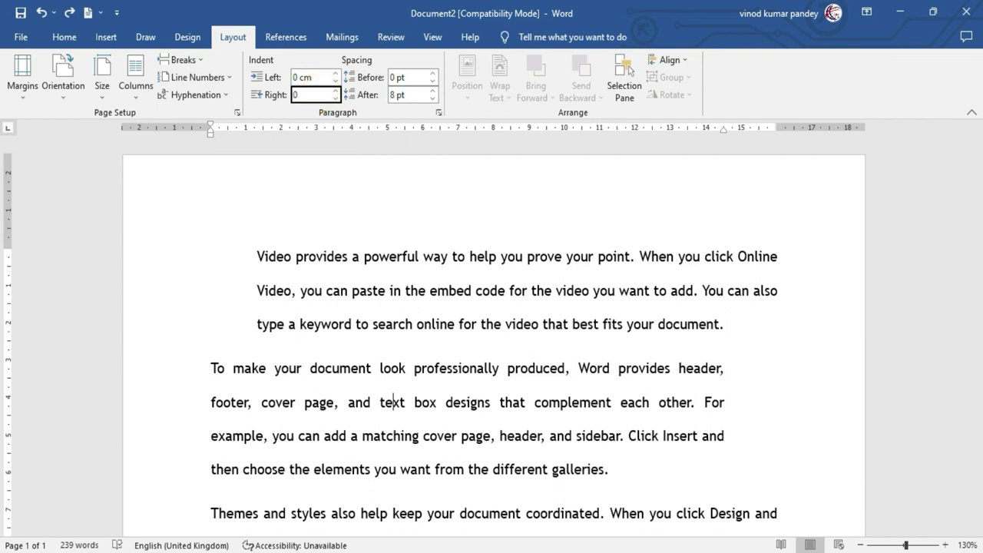
key(Return)
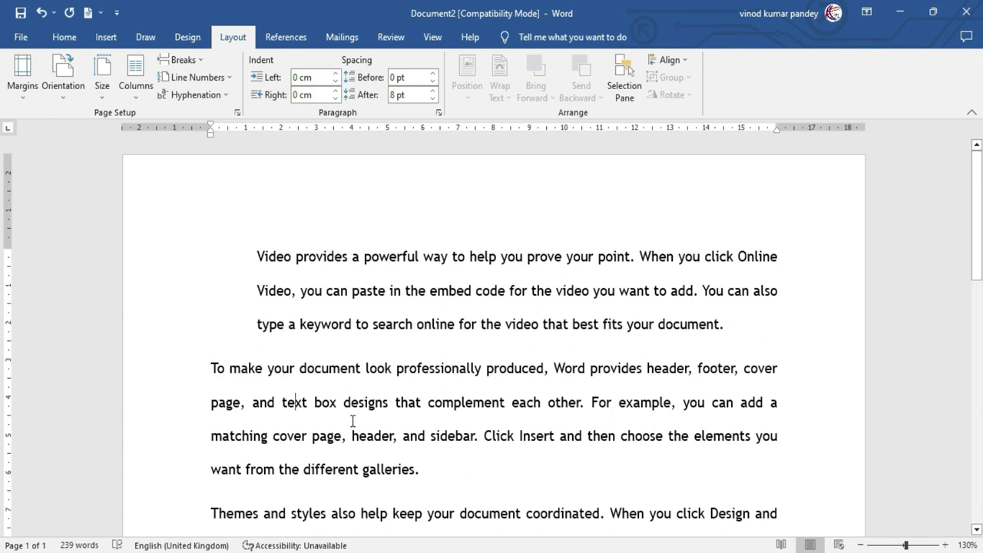
Step: Clear the first paragraph's left indent back to 0 cm
click(354, 292)
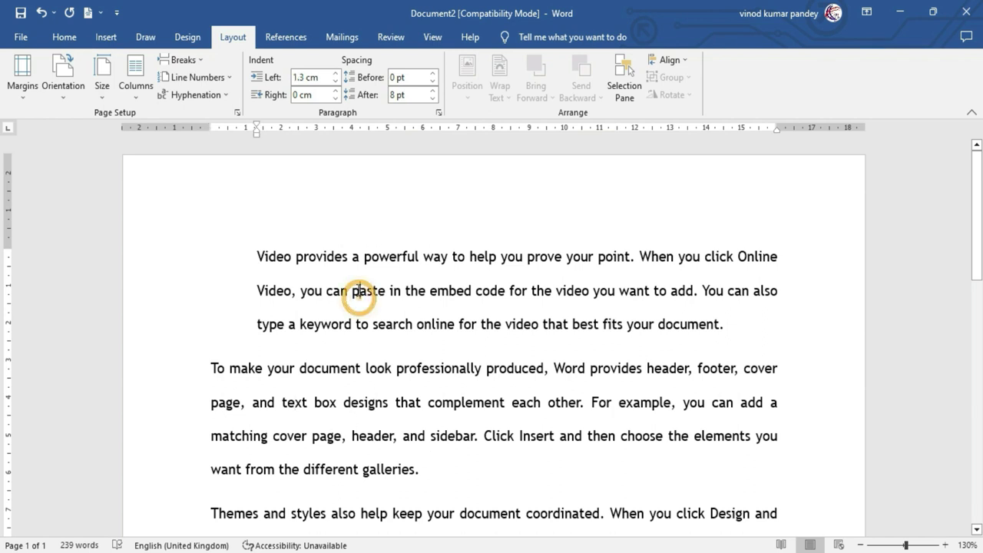
click(321, 76)
key(Home)
key(Delete)
key(Delete)
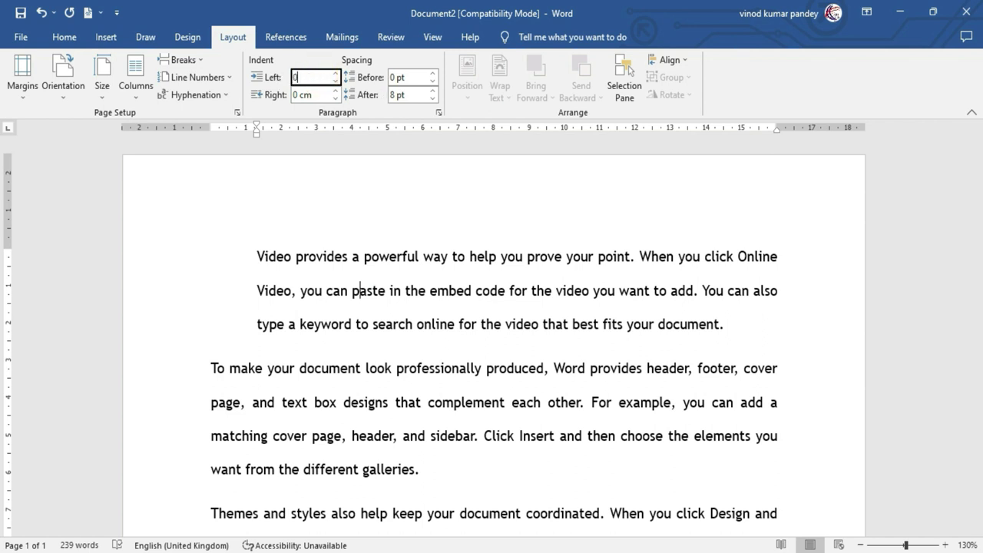
key(Return)
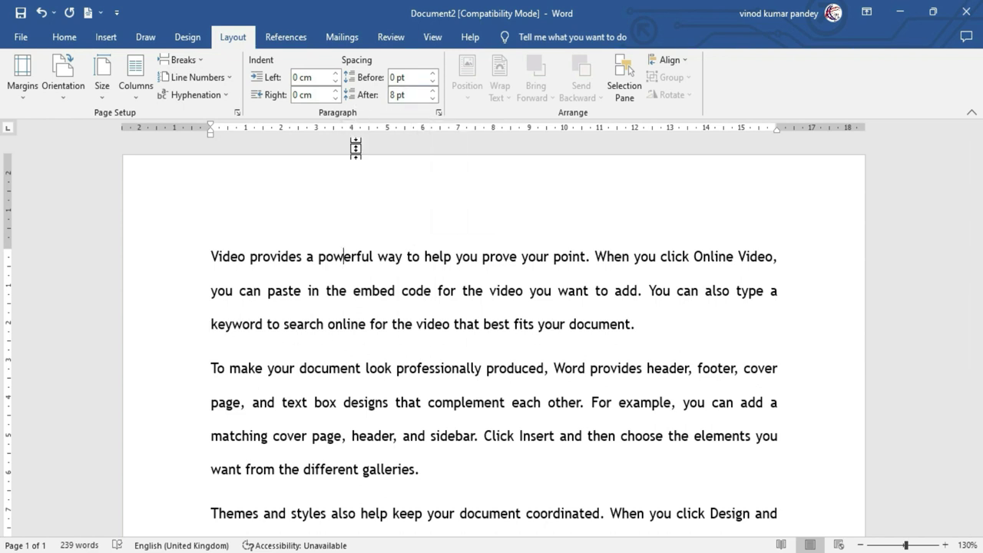
Step: Set the first paragraph's space after to 0 pt, then undo it
click(355, 293)
click(393, 95)
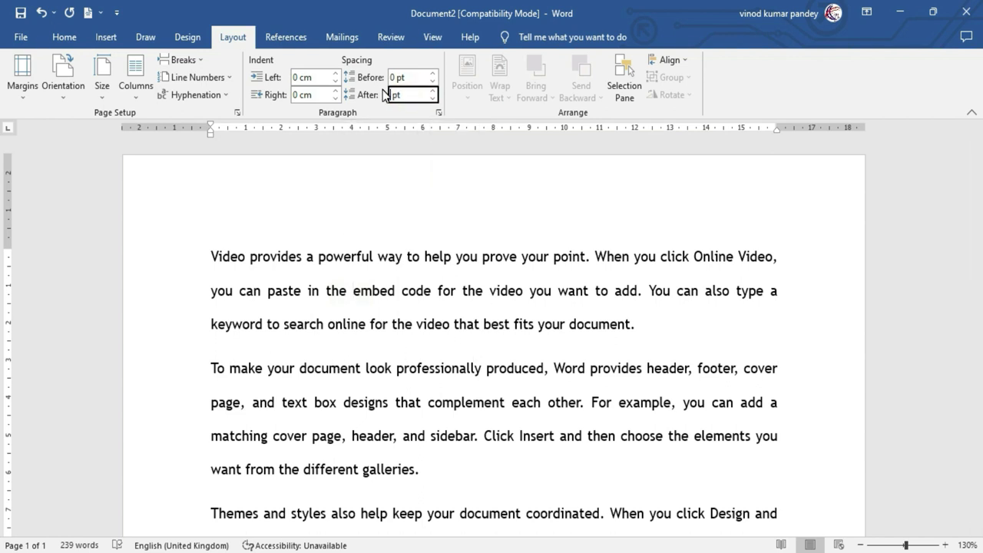
text(0)
key(Return)
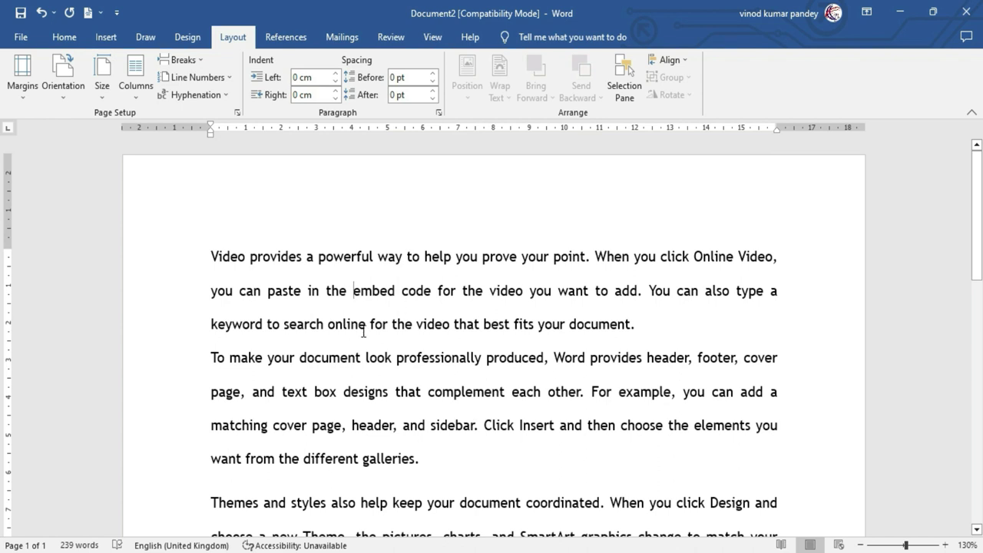
key(ctrl+z)
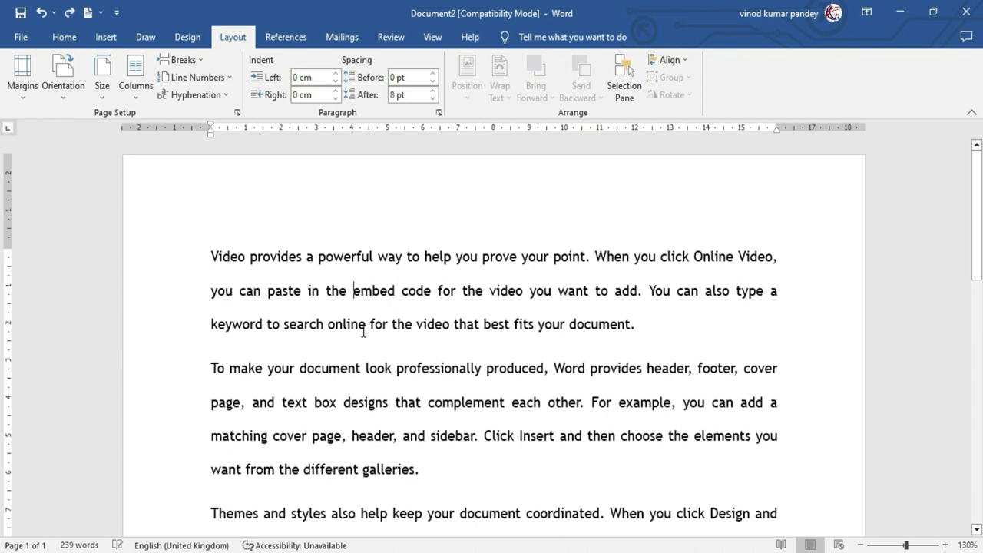
Step: Raise the space before the first paragraph to 48 pt
click(394, 294)
click(432, 74)
click(432, 75)
click(432, 74)
click(432, 74)
click(433, 75)
click(432, 75)
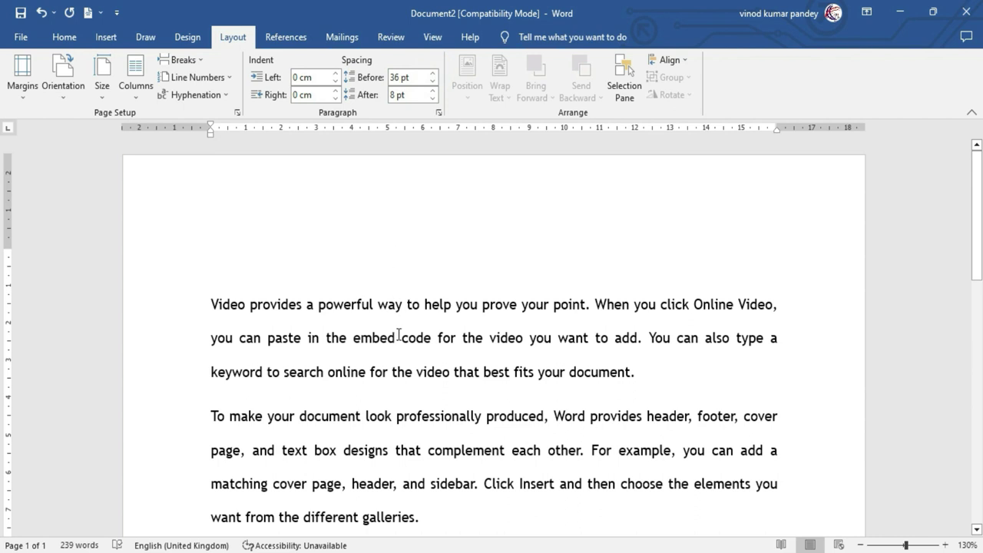
click(433, 74)
click(433, 74)
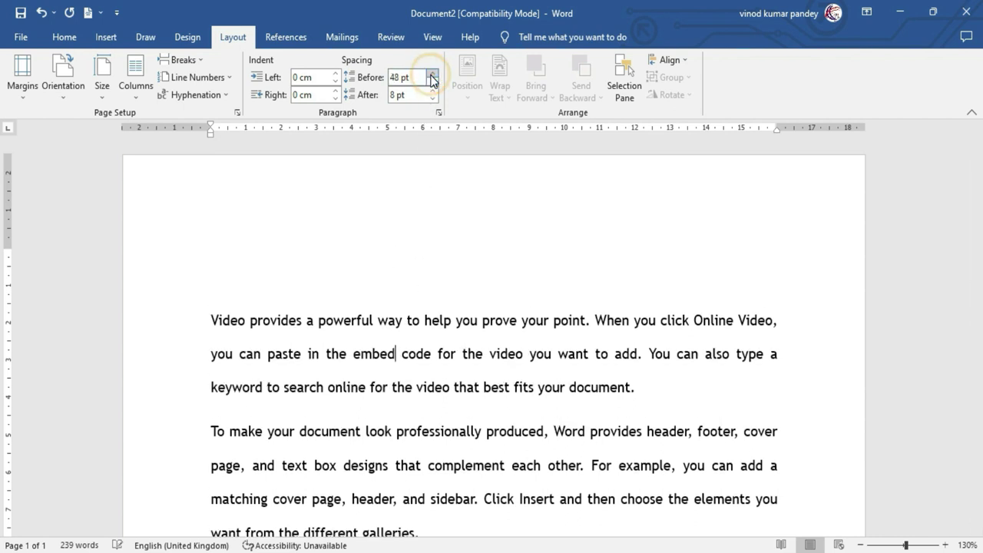
Step: Raise the space after the first paragraph to 48 pt
click(411, 384)
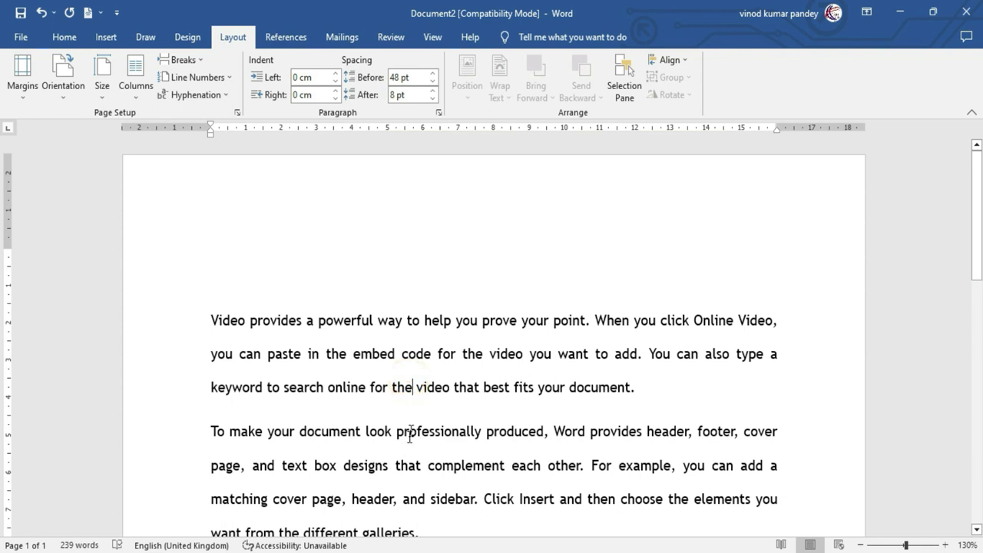
click(433, 90)
click(433, 91)
click(432, 90)
click(432, 90)
click(432, 91)
click(433, 91)
click(432, 91)
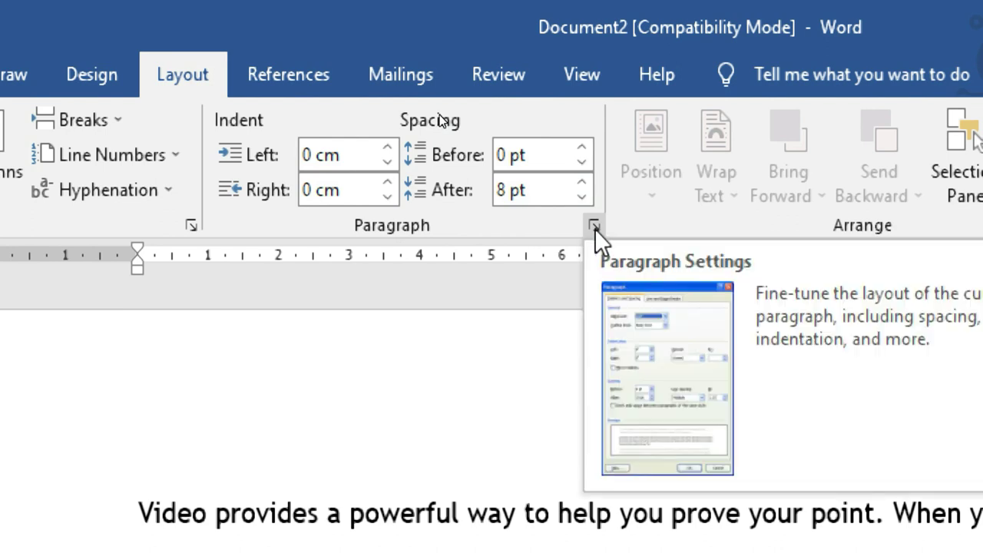
Step: Open the Paragraph dialog, view the Alignment options, and cancel without applying Justified
click(595, 228)
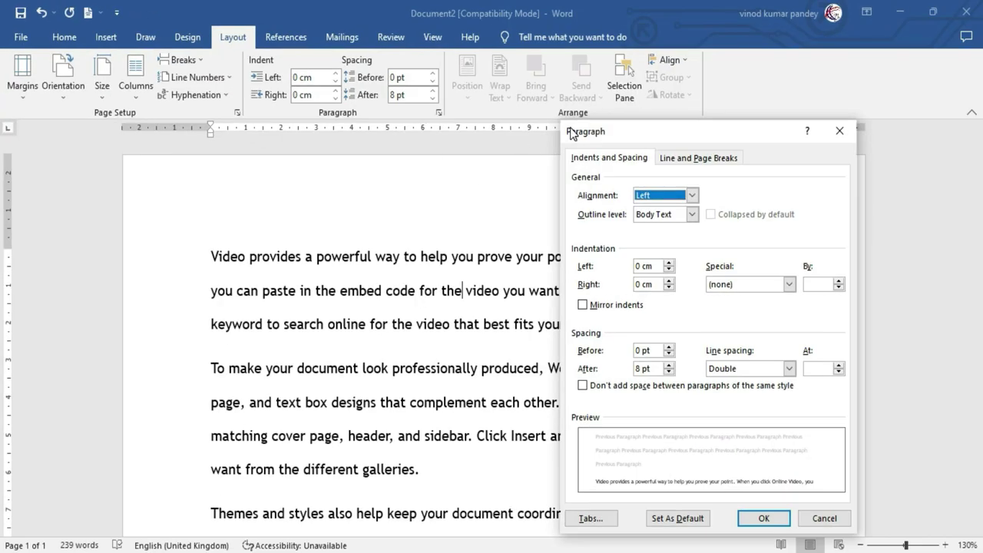
drag(628, 132, 414, 124)
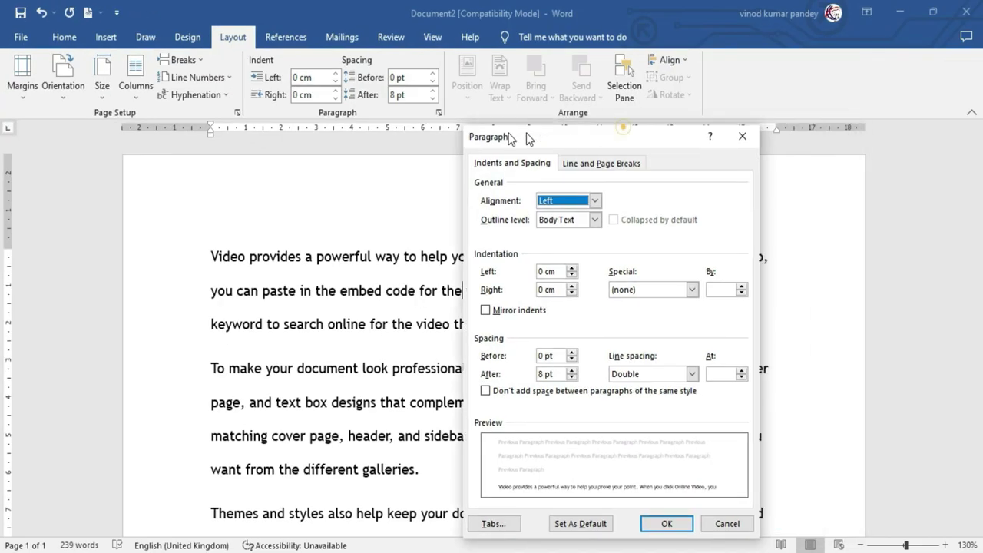
click(477, 187)
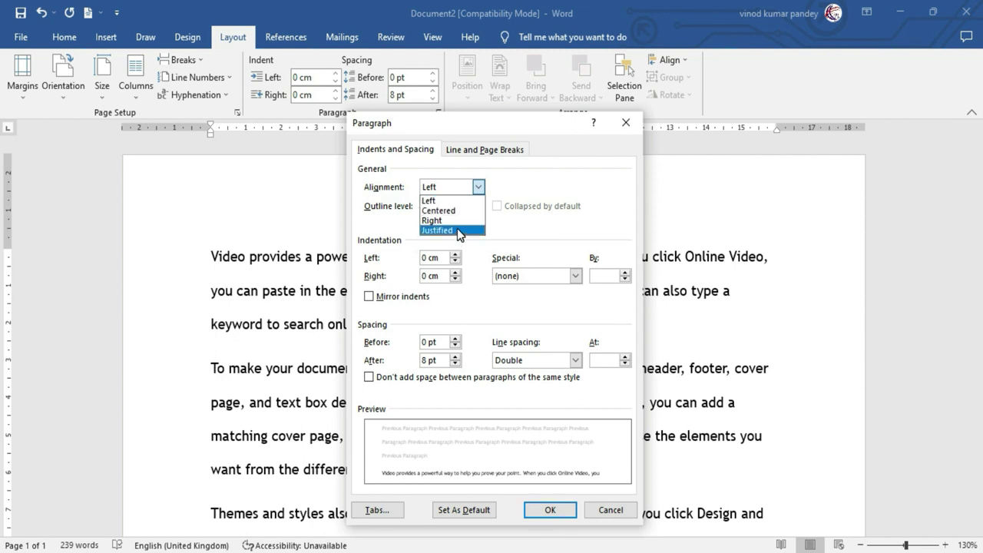
click(613, 512)
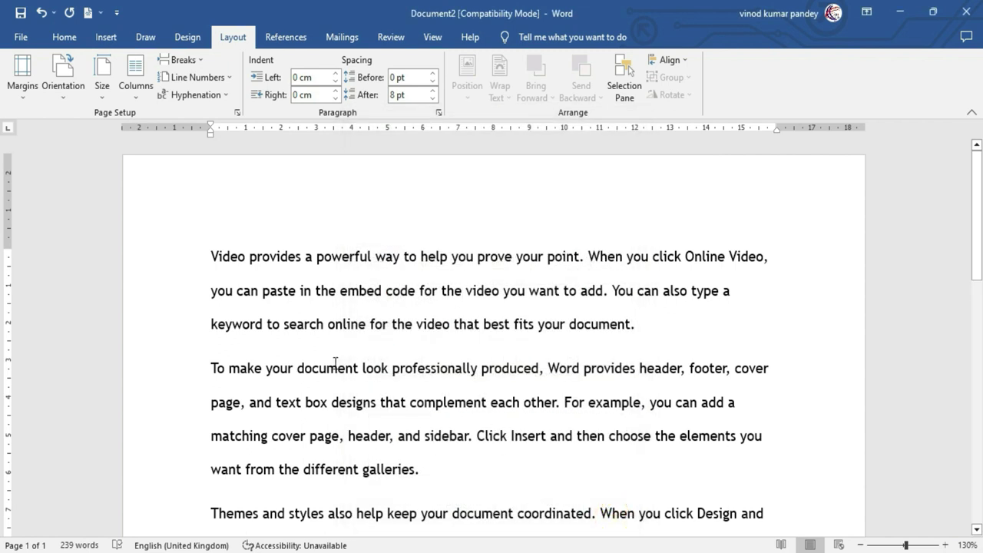
Step: Add blank lines after the first paragraph, then undo the last change
click(67, 36)
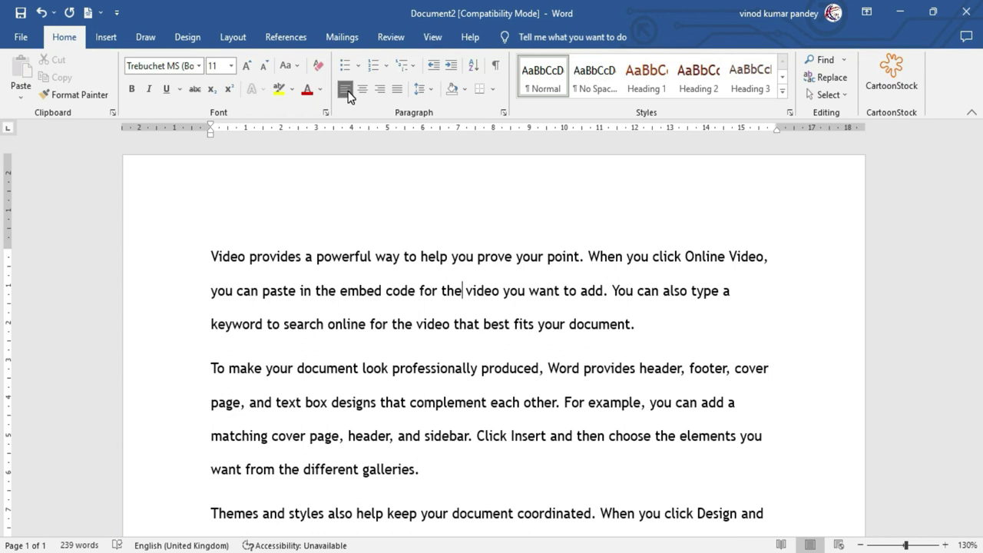
click(662, 326)
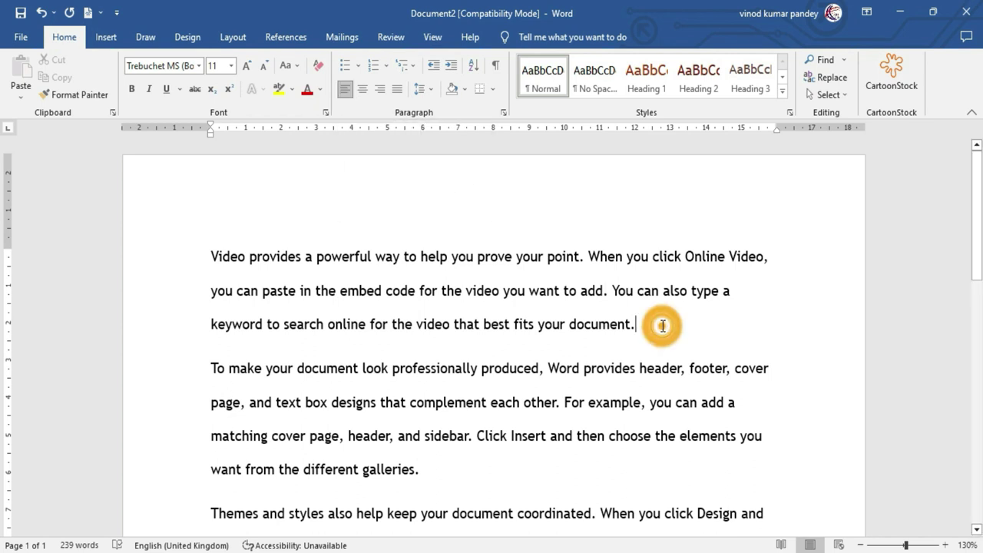
key(Return)
key(Return)
key(Return)
click(411, 256)
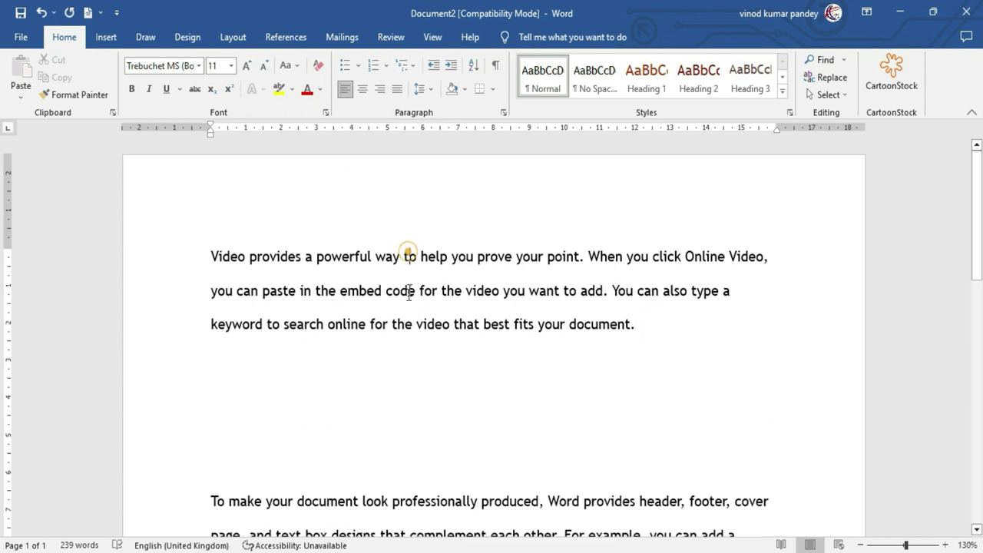
click(366, 291)
key(ctrl+z)
Step: Try centering and right-aligning the first paragraph, then justify it
click(361, 90)
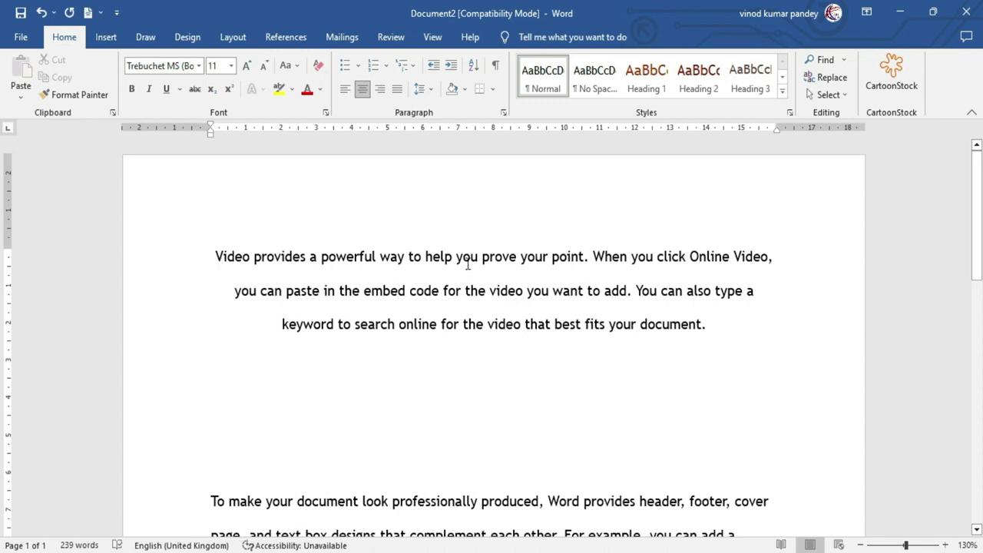
click(379, 89)
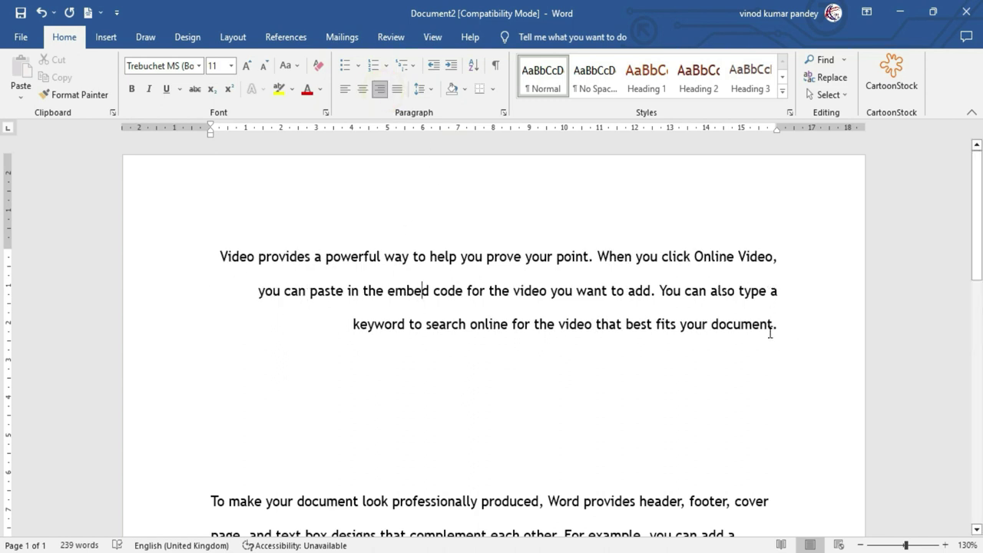
click(397, 89)
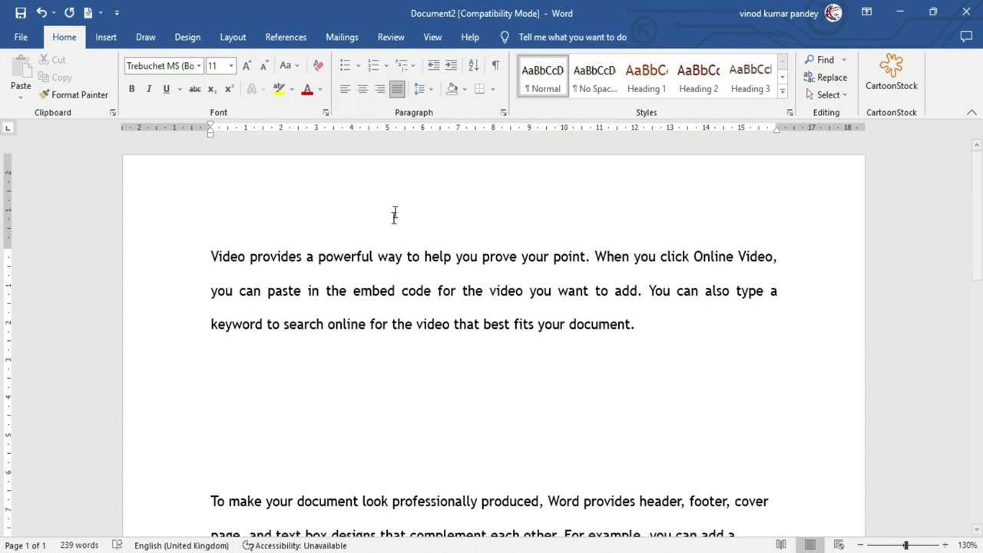
Step: Set the first paragraph's alignment to Left in the Paragraph dialog
click(378, 290)
click(233, 36)
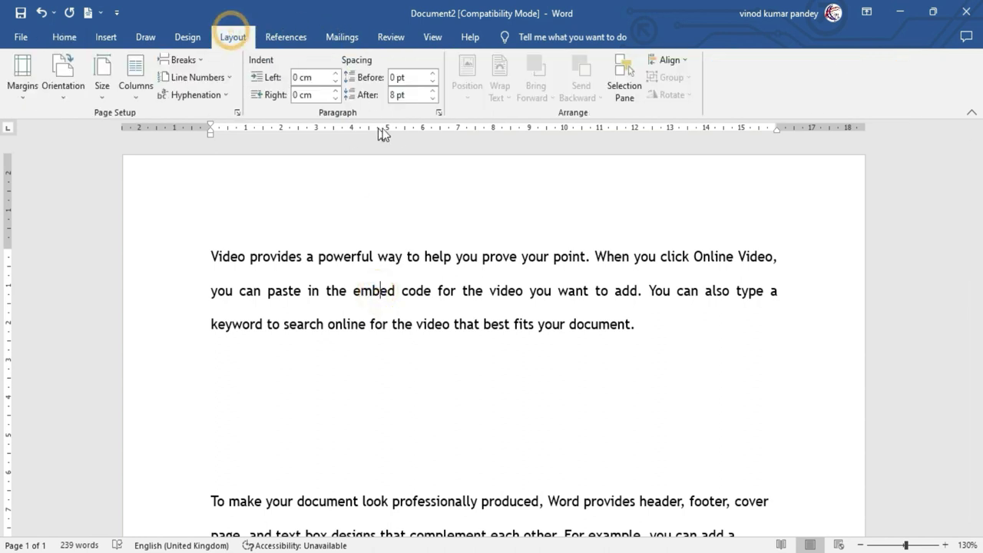
click(439, 112)
drag(482, 126, 678, 95)
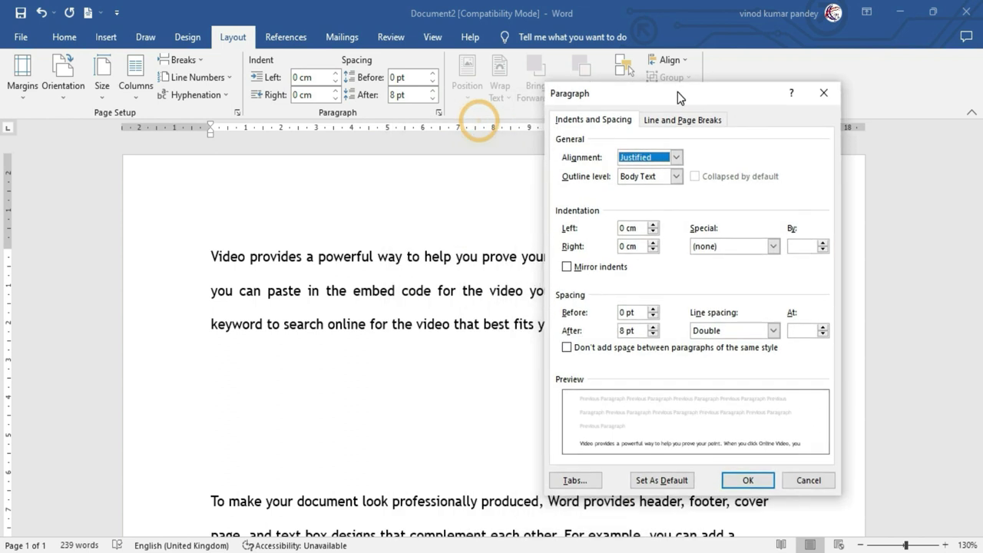
click(643, 159)
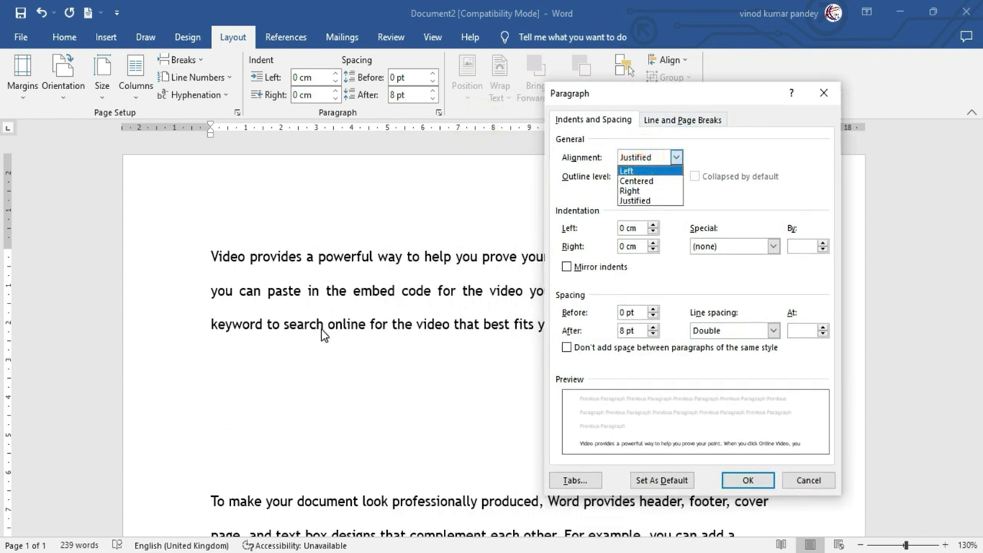
click(626, 172)
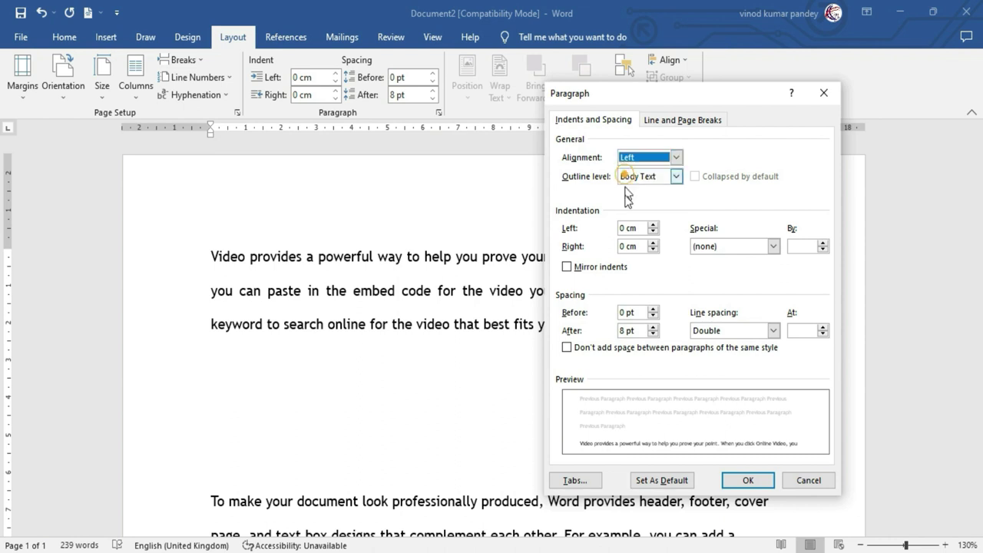
click(745, 480)
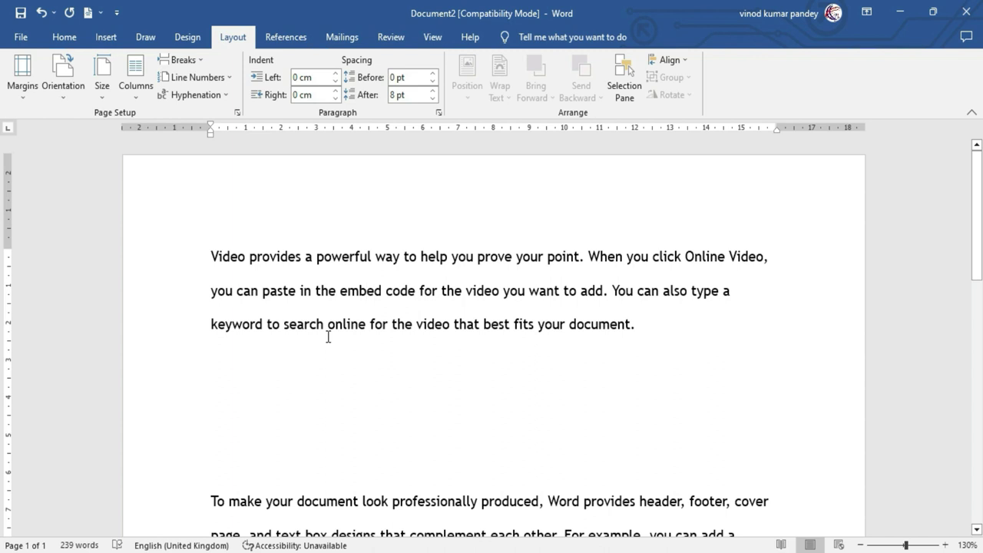
Step: Reopen and cancel the Paragraph dialog, then delete the blank lines under the first paragraph
click(439, 112)
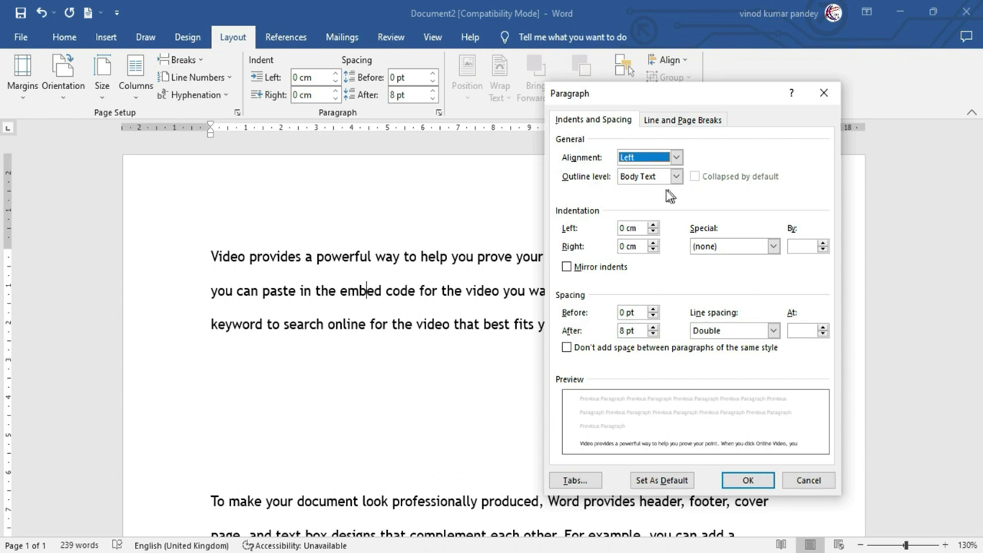
click(811, 479)
click(223, 364)
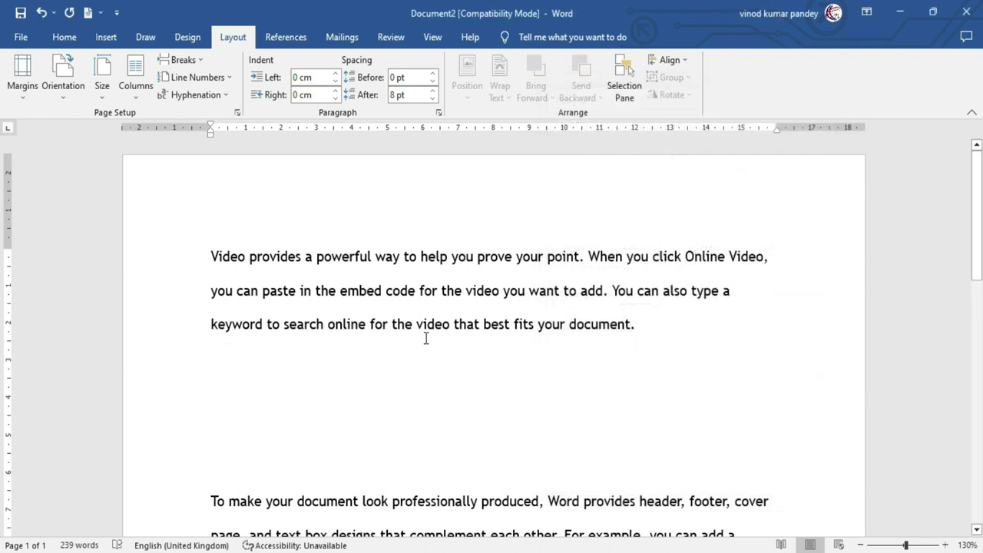
key(Delete)
key(Delete)
key(Delete)
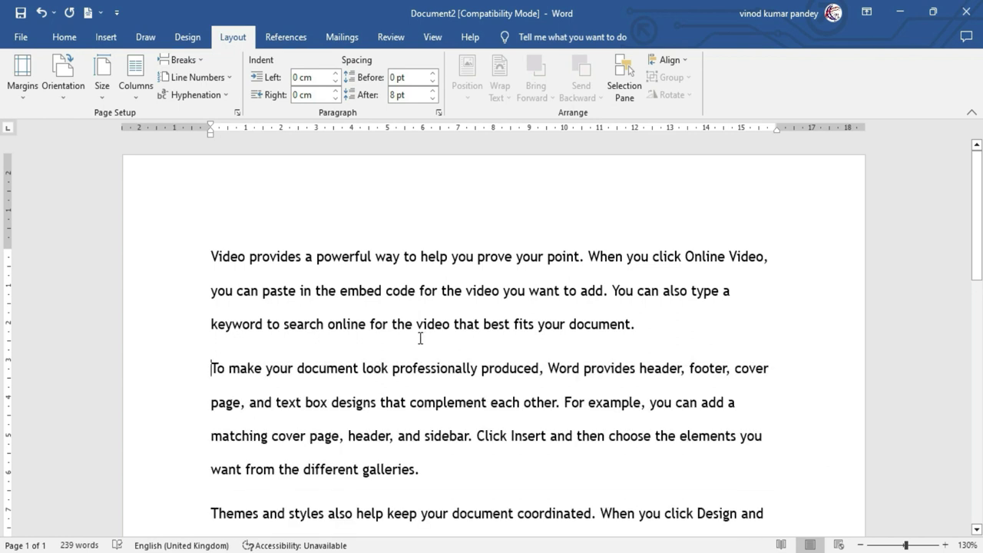
Step: Break the text into new paragraphs before 'way' and before 'produced'
click(375, 257)
key(Return)
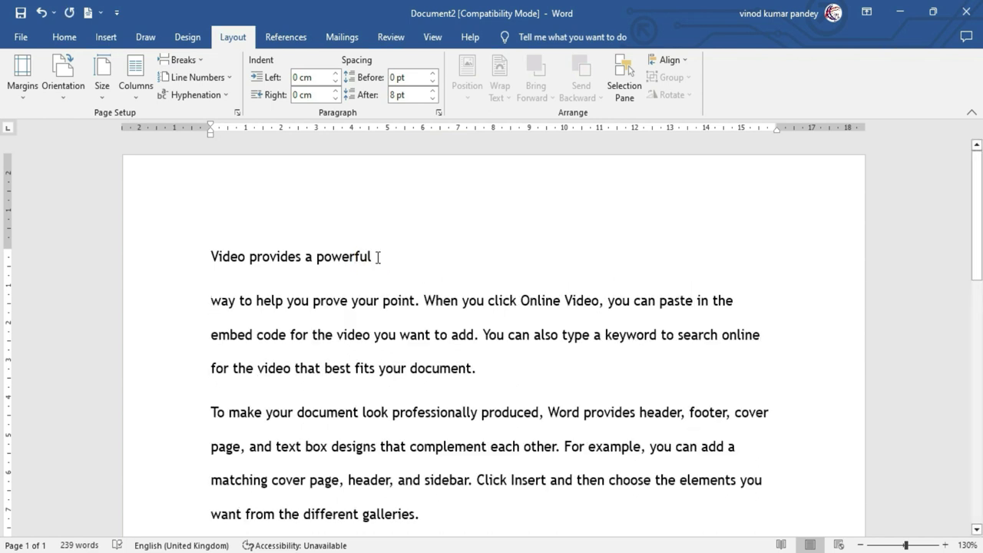
click(480, 415)
key(BackSpace)
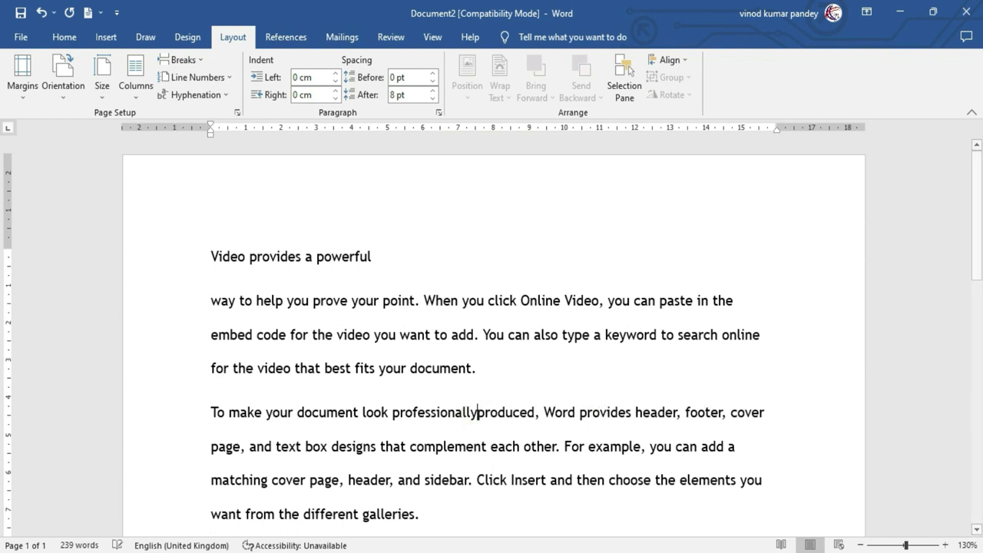
key(Return)
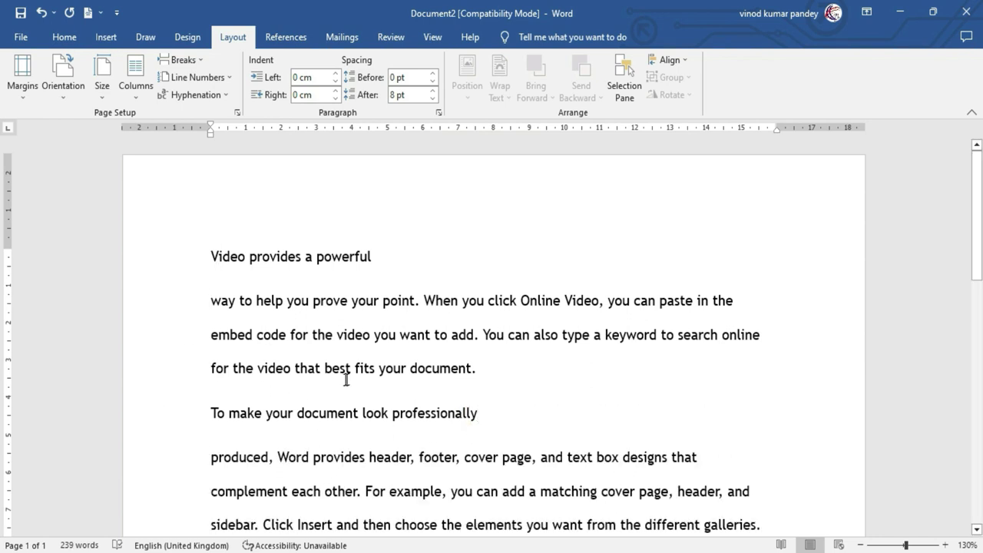
click(268, 257)
Step: Set the 'Video provides a powerful' line to outline Level 1
click(439, 112)
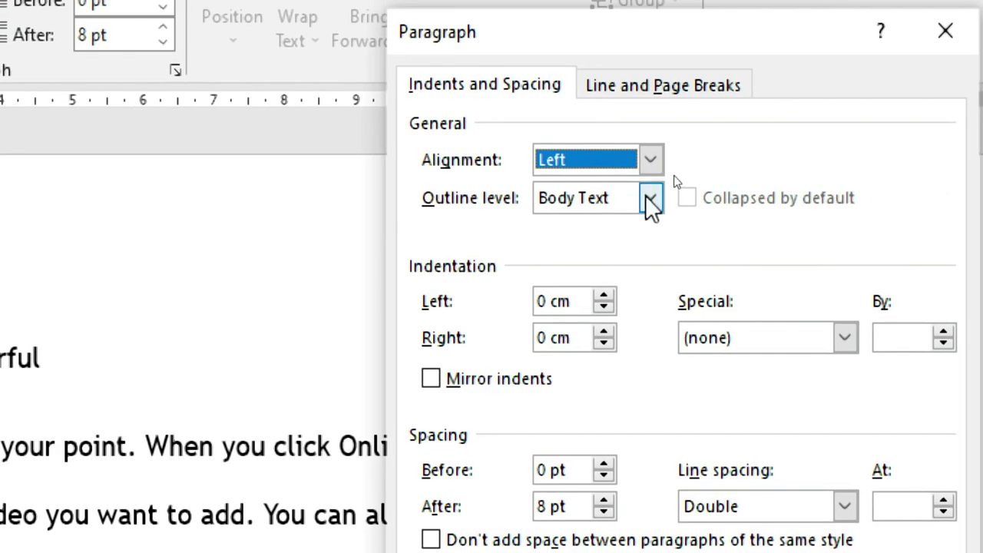
click(650, 198)
click(588, 245)
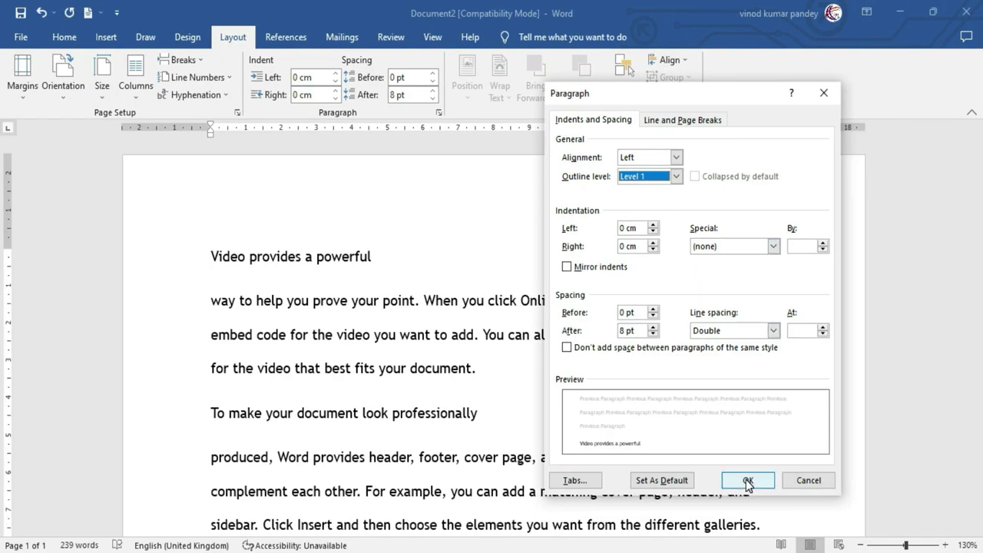
click(748, 479)
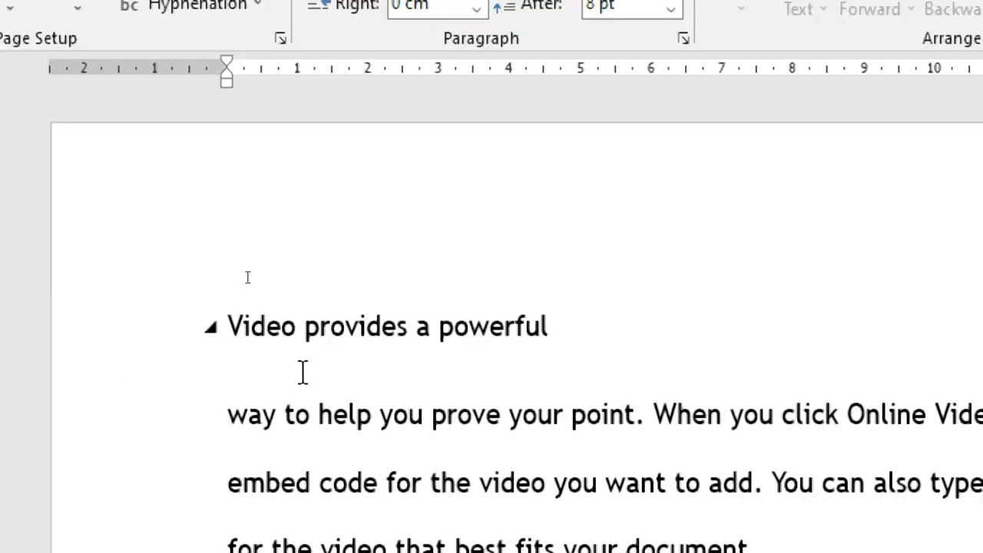
Step: Collapse the body text under the heading, then expand it again
click(210, 328)
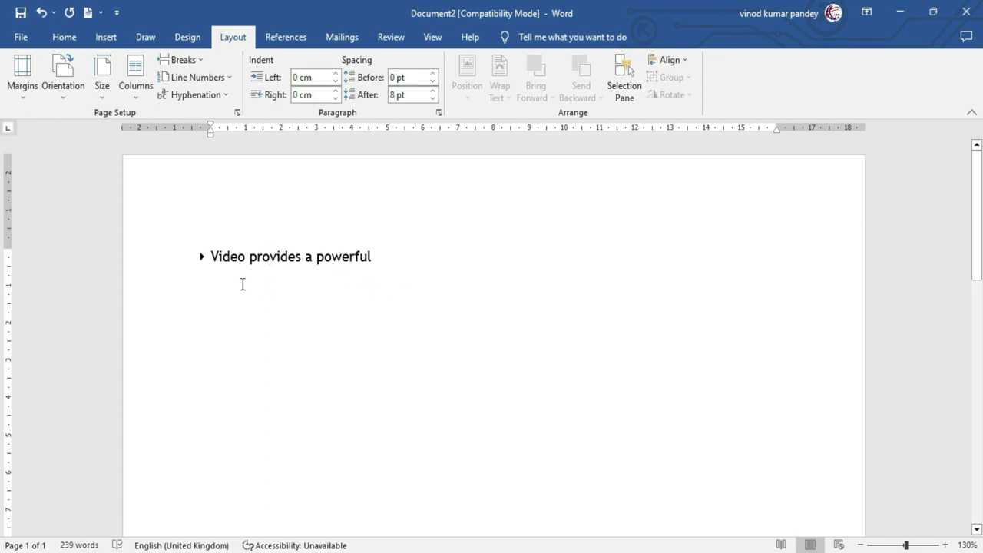
click(201, 258)
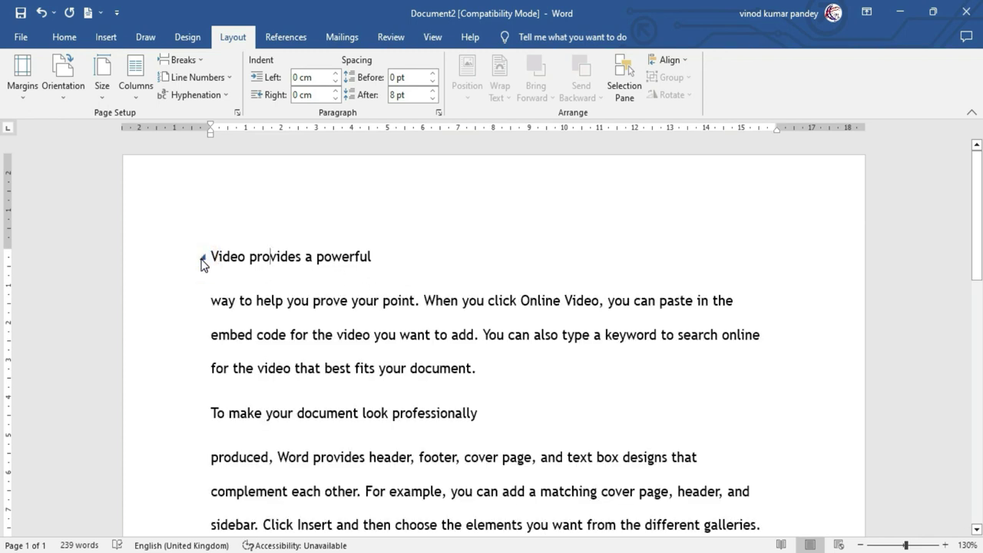
mouse_move(977, 223)
mouse_down()
mouse_move(978, 378)
mouse_move(978, 223)
mouse_up()
Step: Give the 'To make your document look professionally' paragraph outline Level 2
click(254, 411)
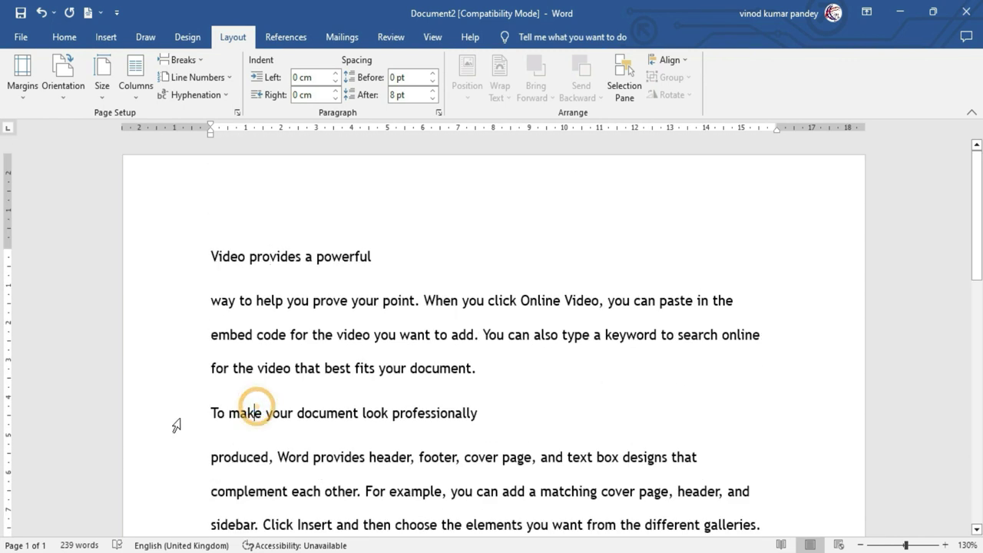
click(315, 414)
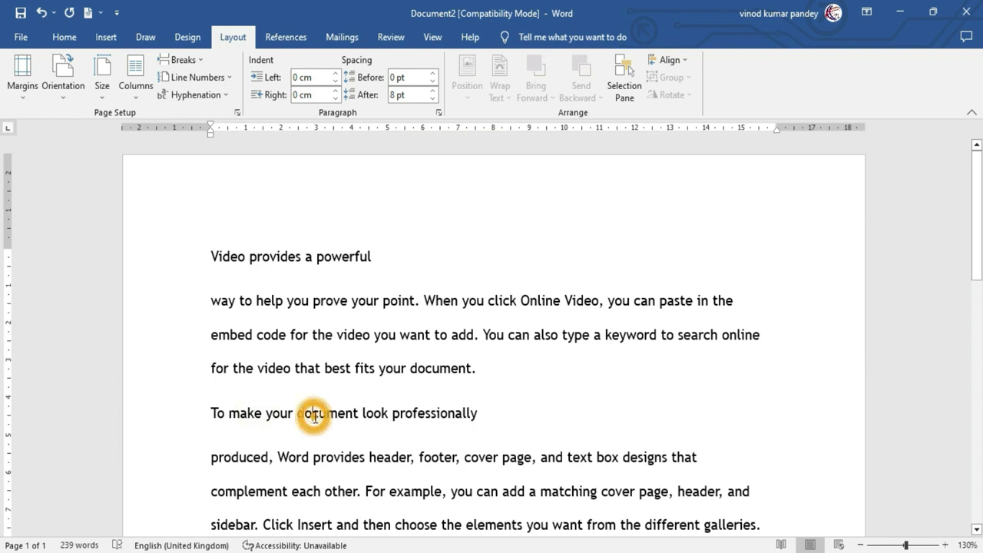
click(435, 113)
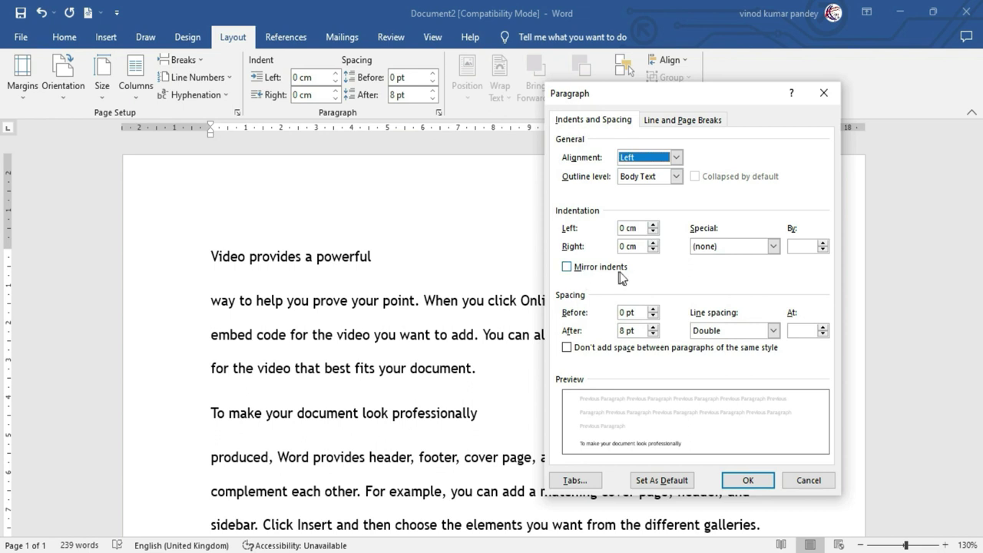
click(660, 177)
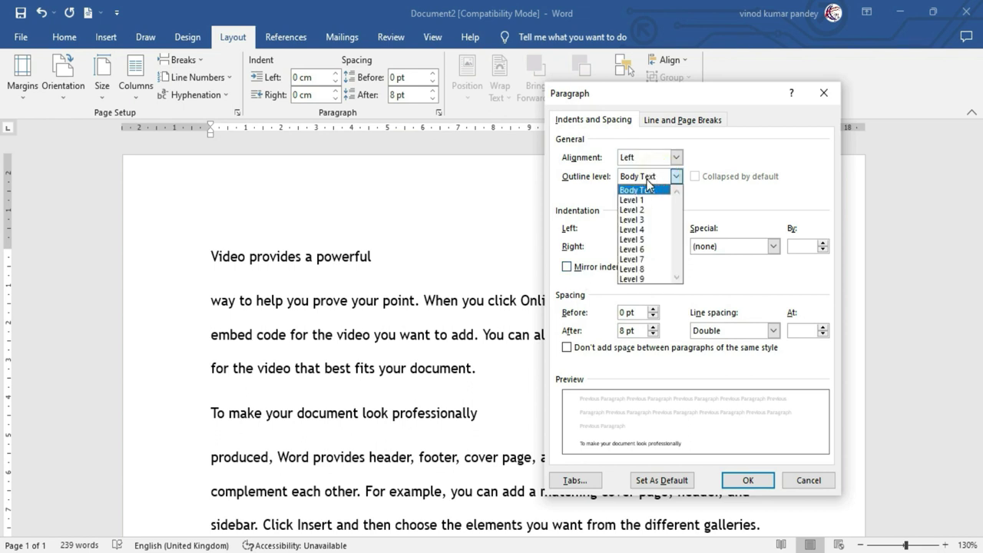
click(637, 209)
click(748, 480)
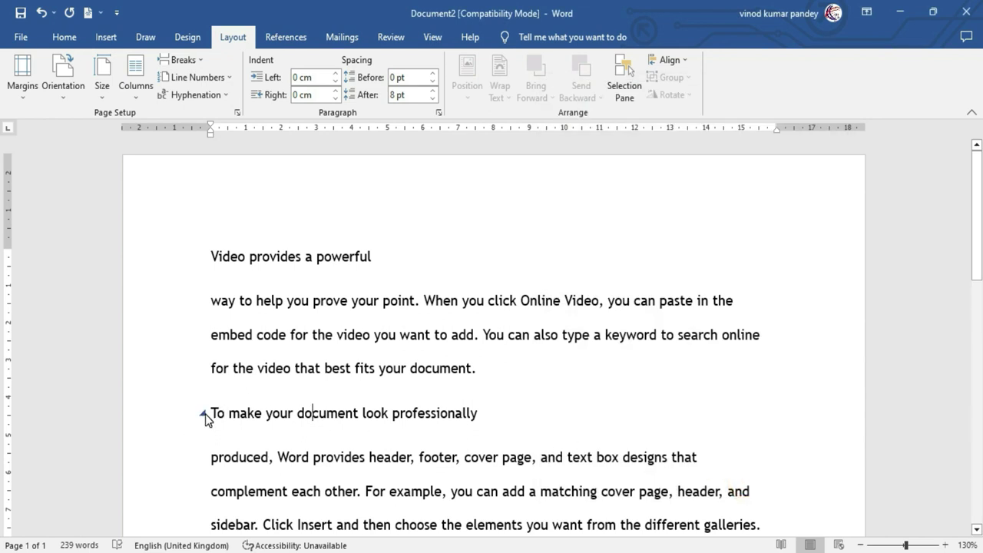
Step: Collapse and re-expand the 'To make...' and 'Video provides a powerful' sections to test the headings
click(204, 416)
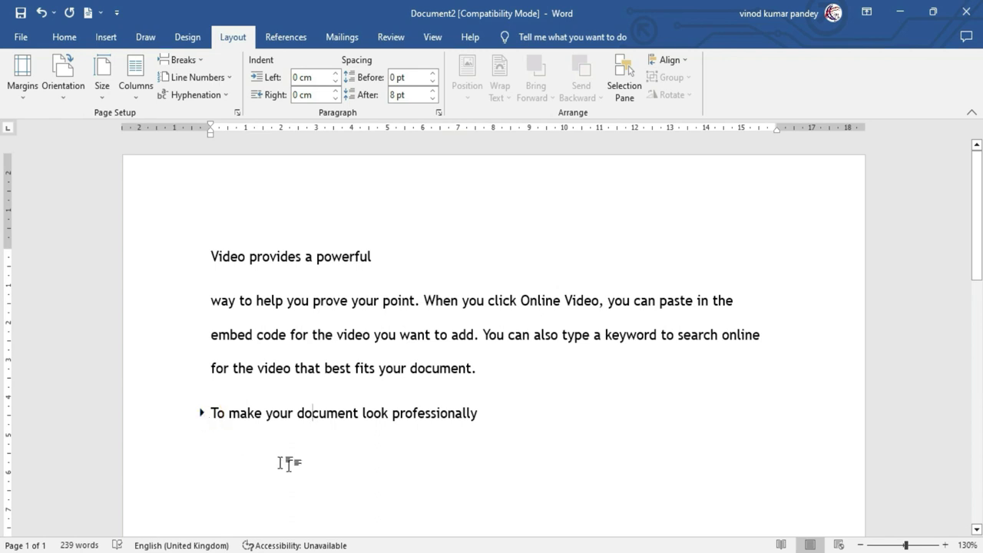
mouse_move(977, 198)
mouse_down()
mouse_move(976, 281)
mouse_move(977, 199)
mouse_up()
click(204, 258)
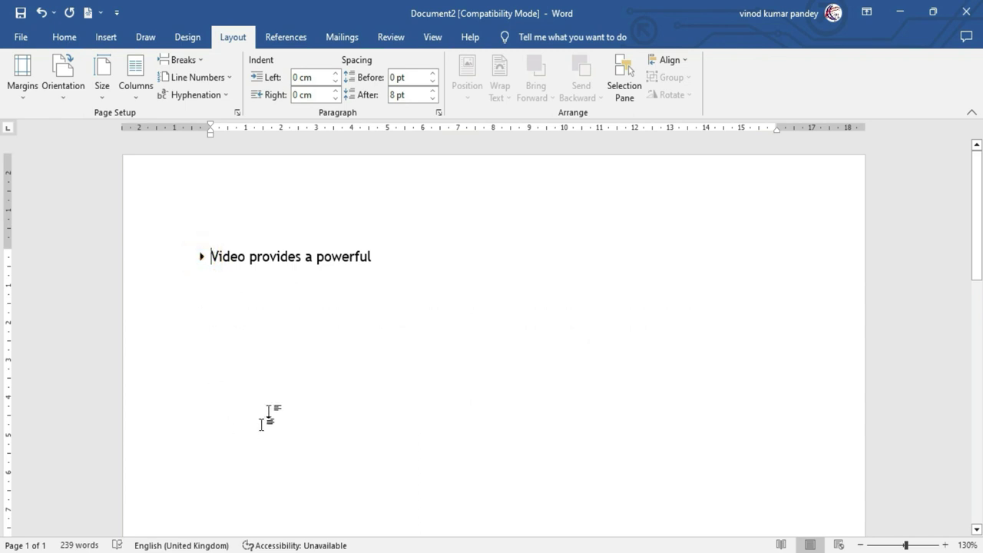
click(203, 260)
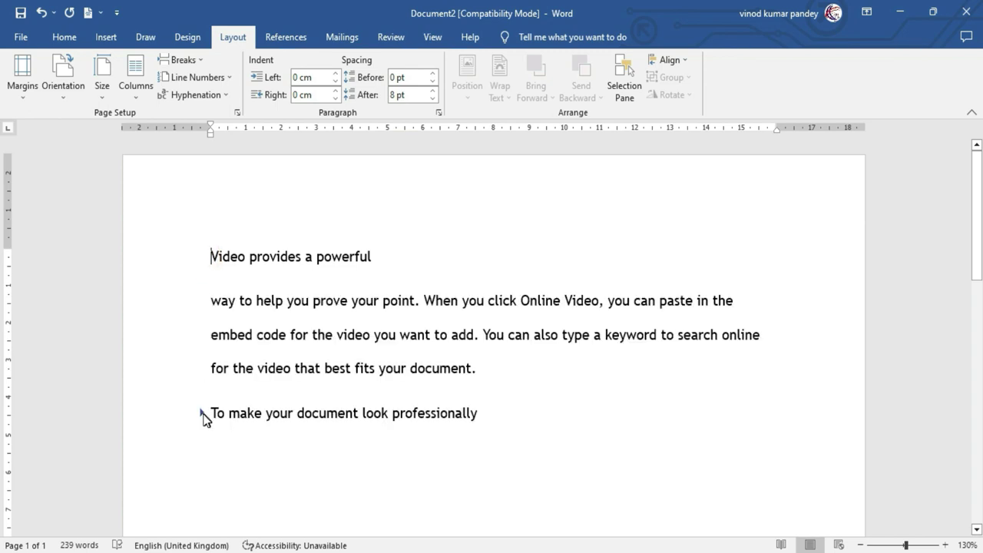
click(202, 414)
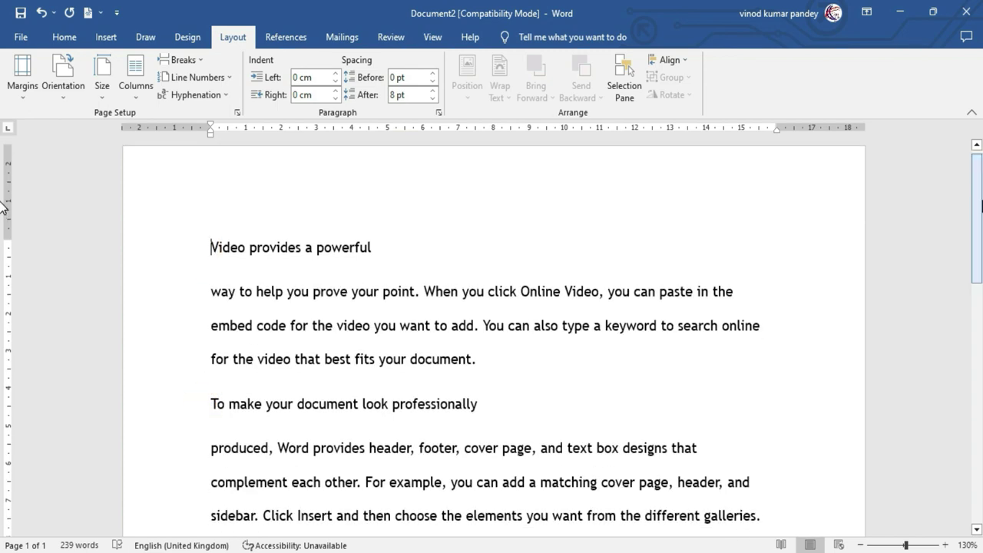
drag(977, 204, 974, 247)
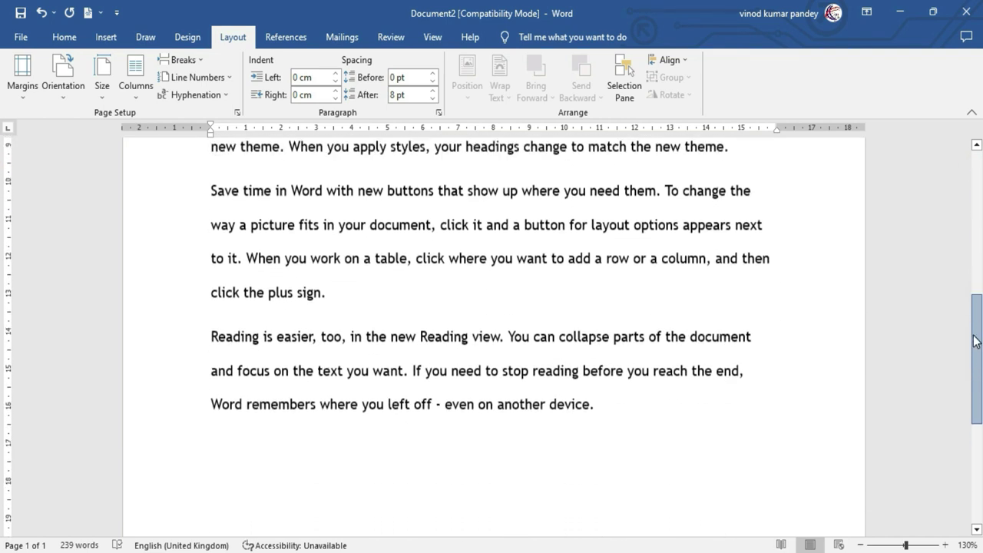
drag(971, 363, 974, 154)
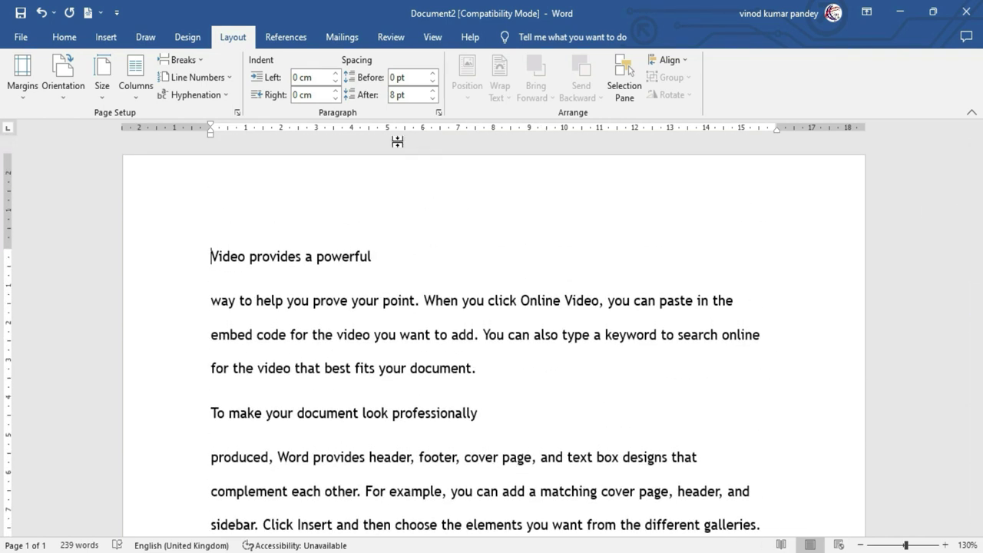
click(439, 113)
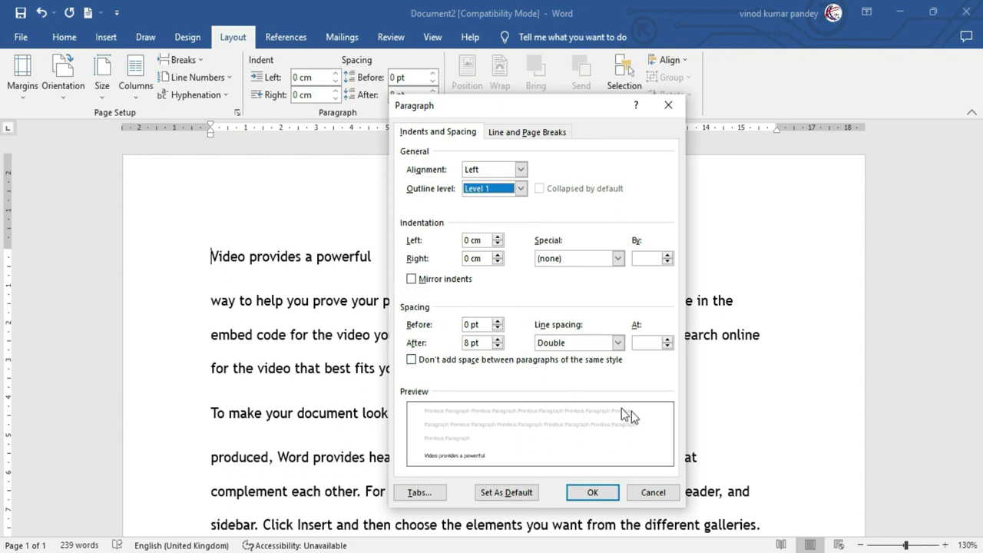
click(653, 492)
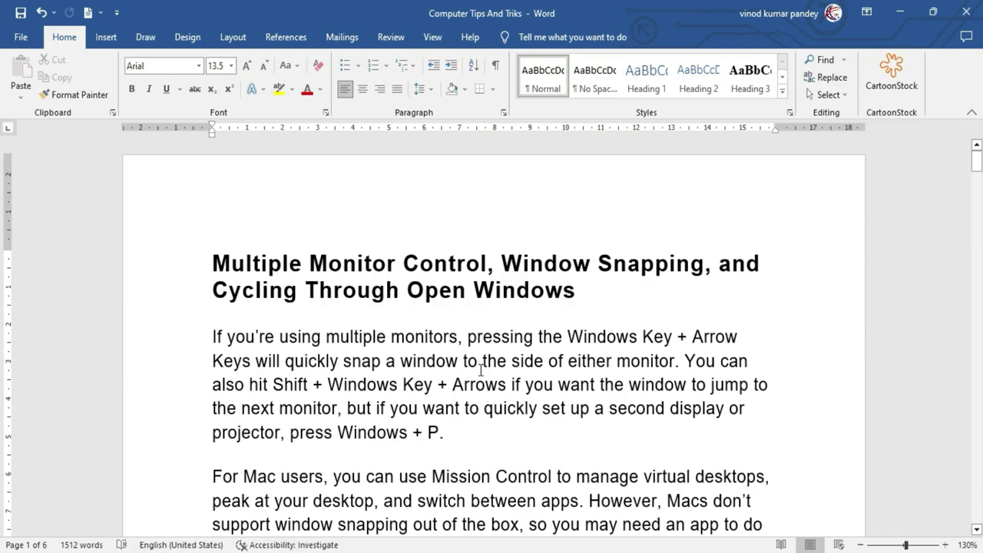
Step: Select the whole document and turn on Mirror indents in the Paragraph dialog
scroll(481, 371, down, 5)
scroll(481, 370, down, 5)
scroll(481, 371, down, 5)
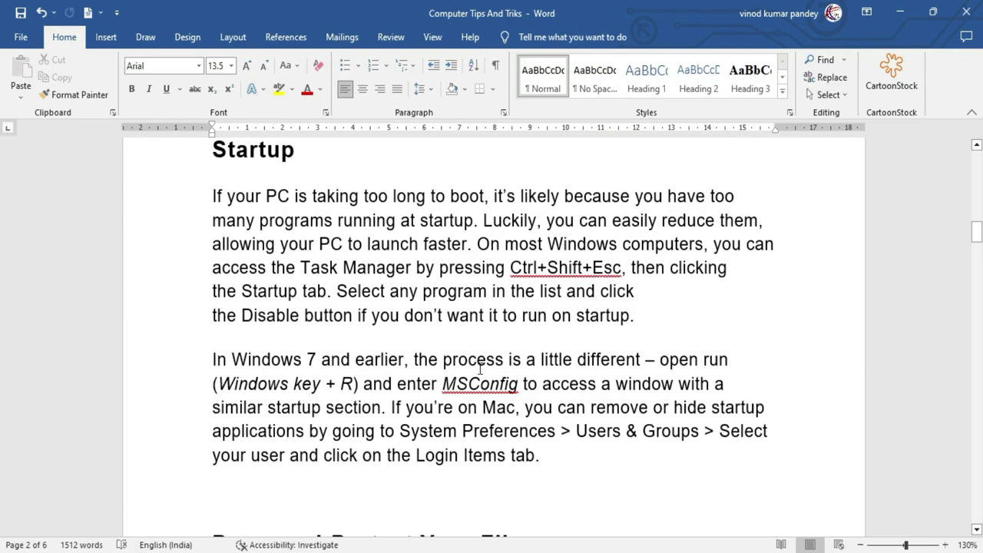
scroll(481, 370, up, 5)
scroll(480, 370, up, 5)
scroll(480, 369, up, 5)
scroll(481, 367, up, 2)
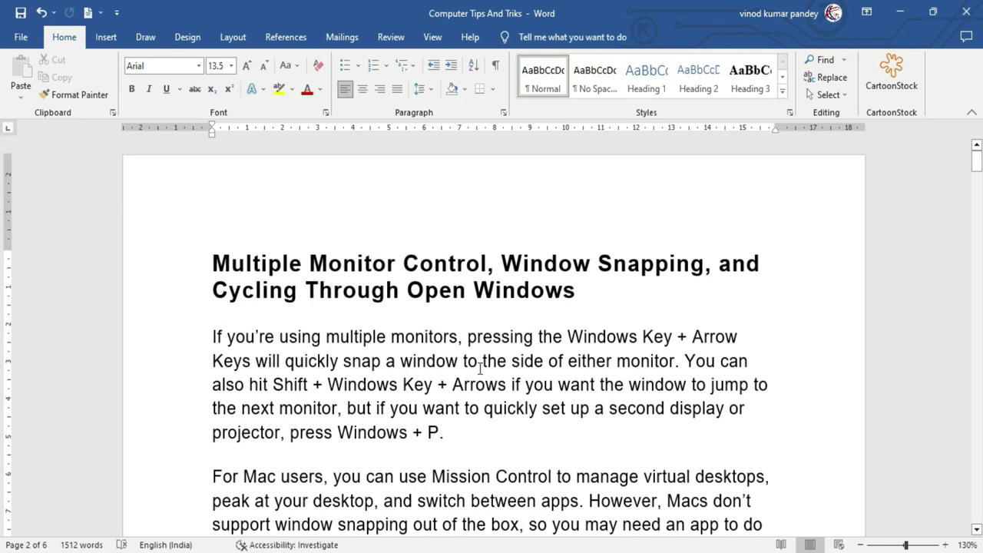
key(ctrl+a)
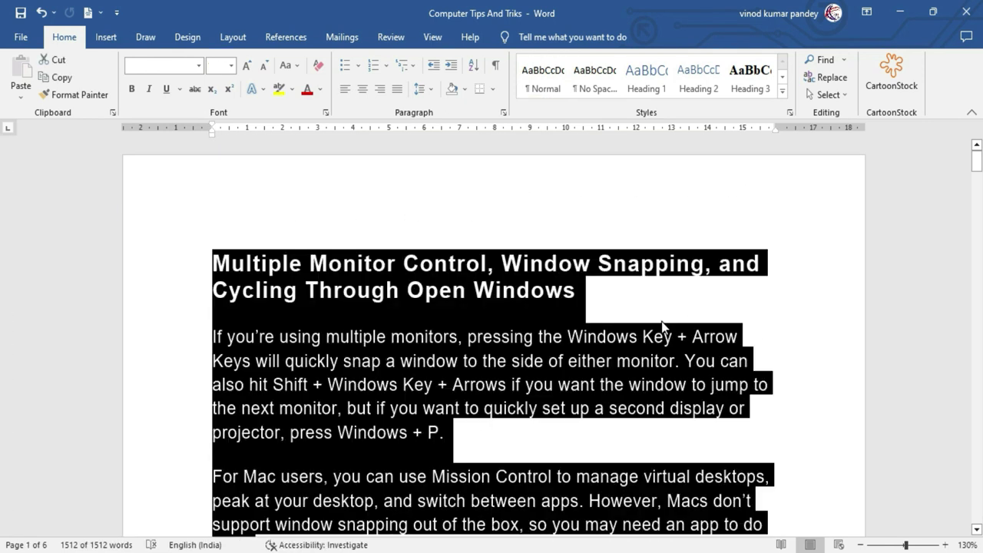
click(232, 37)
click(439, 112)
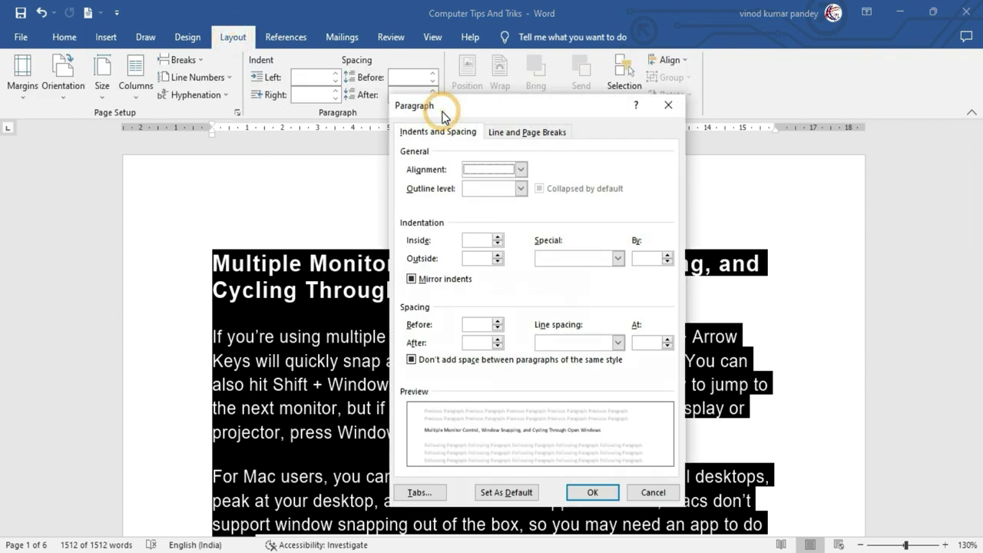
mouse_move(450, 105)
mouse_down()
mouse_move(517, 96)
mouse_move(476, 102)
mouse_up()
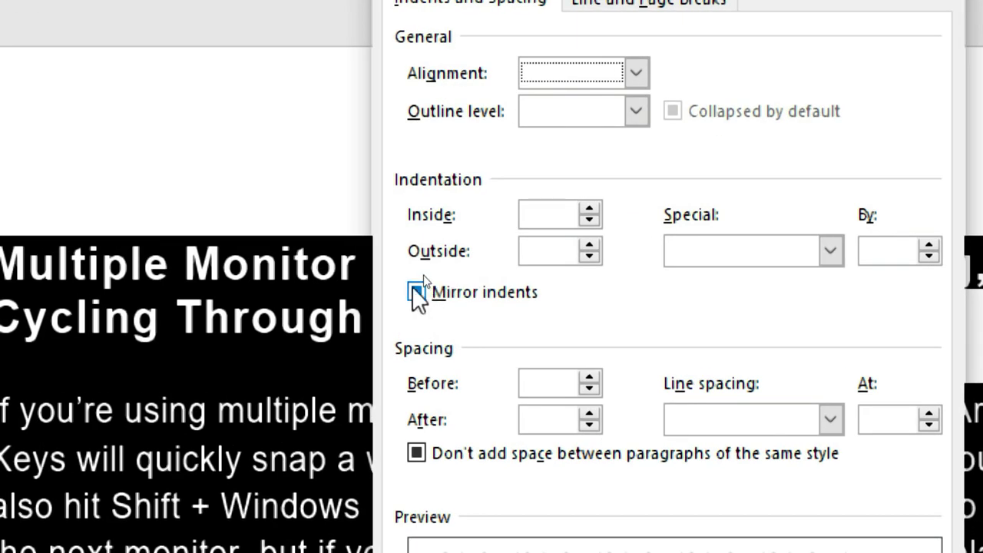
click(418, 287)
click(426, 276)
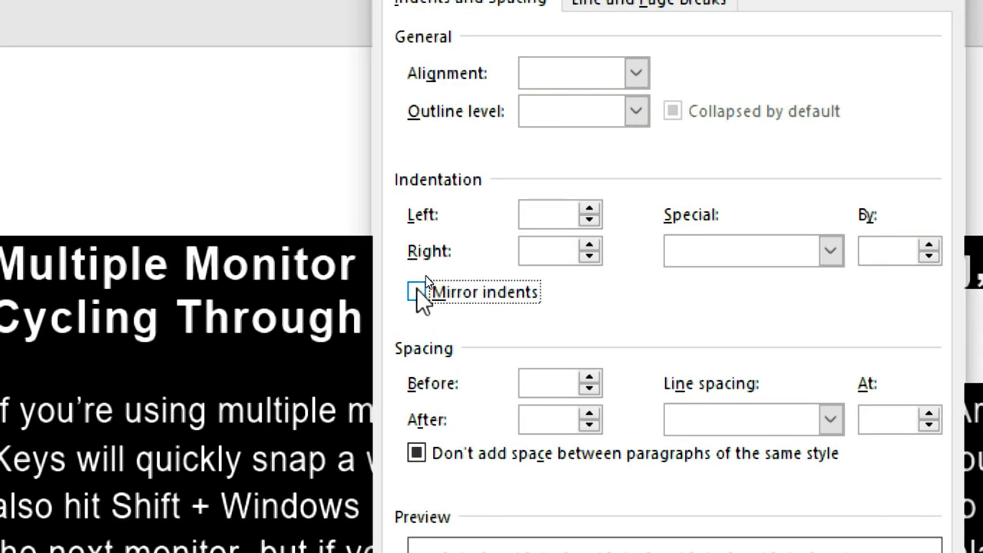
click(417, 287)
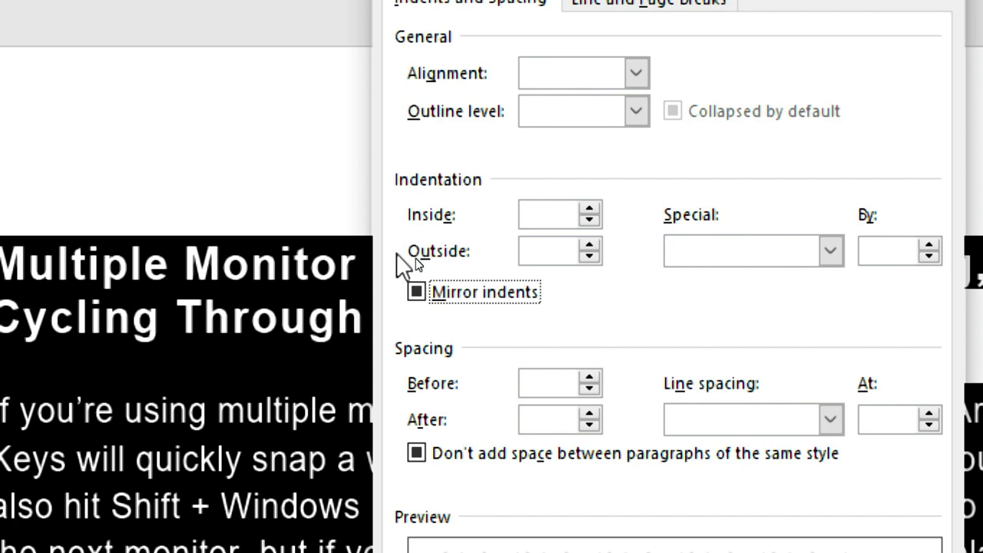
click(417, 290)
Step: Set the Inside indent to 1.5 cm and Outside indent to 0.1 cm, then apply
click(589, 210)
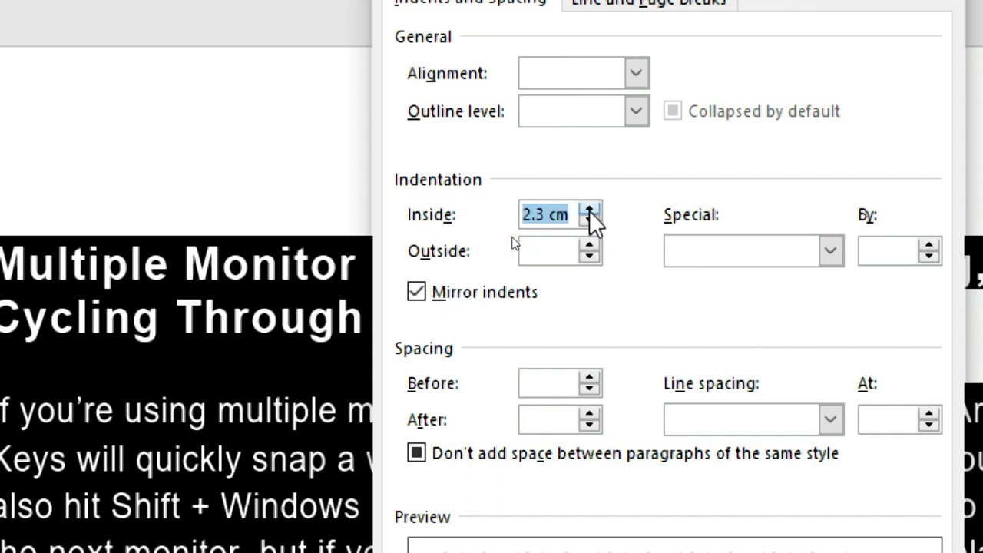
click(589, 221)
click(541, 252)
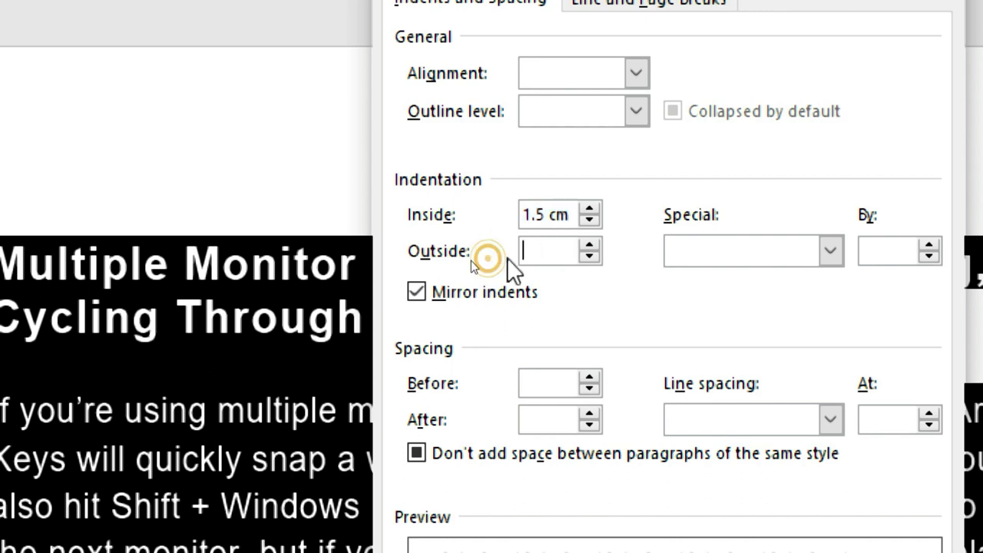
click(590, 244)
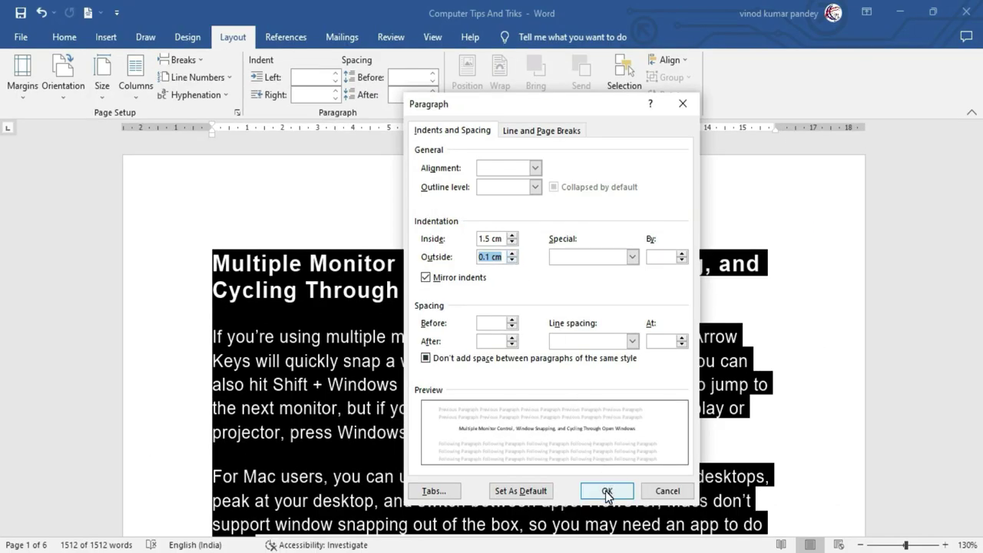
click(606, 490)
click(388, 361)
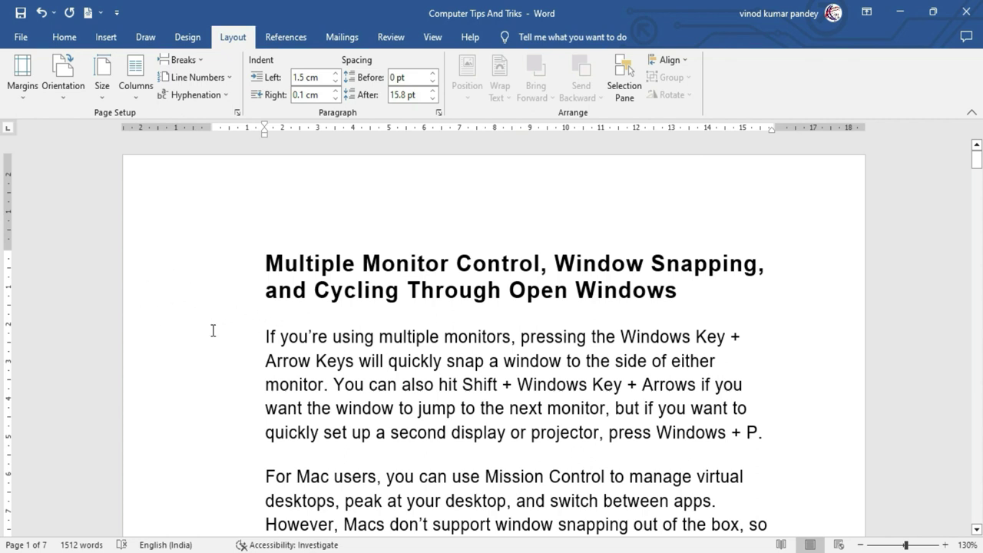
scroll(213, 330, down, 4)
scroll(213, 330, down, 2)
scroll(213, 330, down, 3)
scroll(208, 336, down, 2)
scroll(208, 336, down, 3)
scroll(208, 335, down, 3)
scroll(248, 392, up, 6)
scroll(261, 386, down, 3)
scroll(261, 386, down, 2)
scroll(262, 376, down, 2)
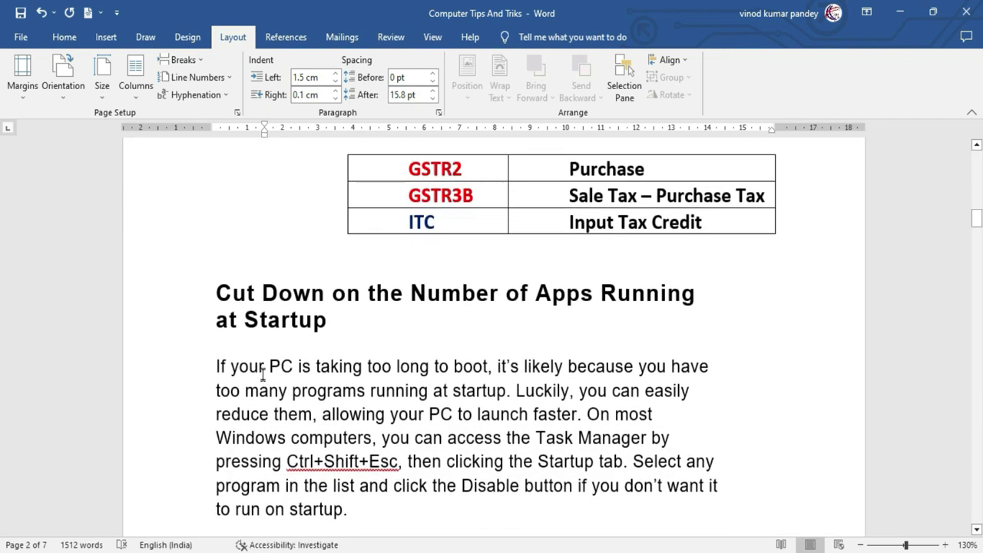
scroll(235, 305, up, 3)
scroll(288, 243, down, 4)
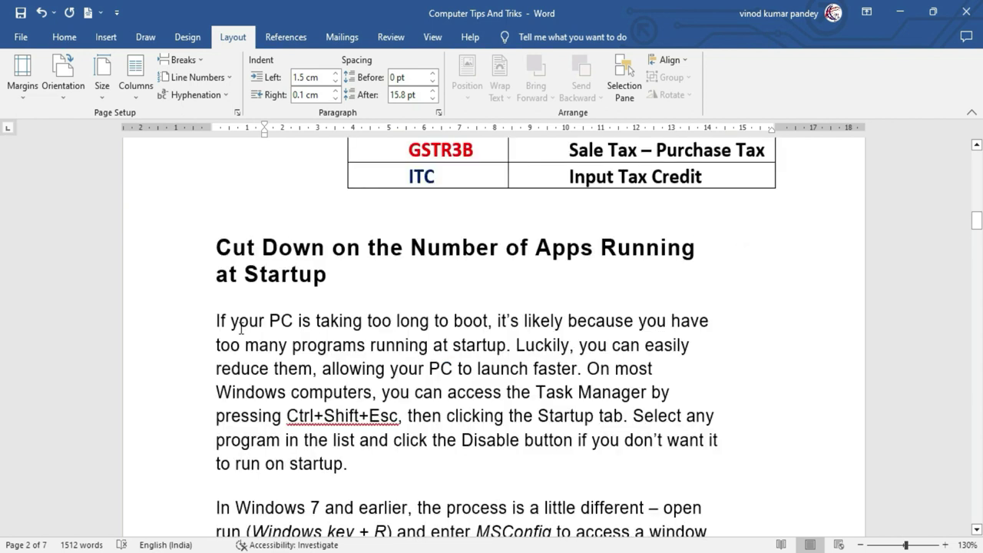
scroll(242, 329, down, 5)
scroll(254, 358, down, 2)
scroll(255, 358, down, 1)
scroll(255, 358, down, 2)
scroll(255, 354, down, 2)
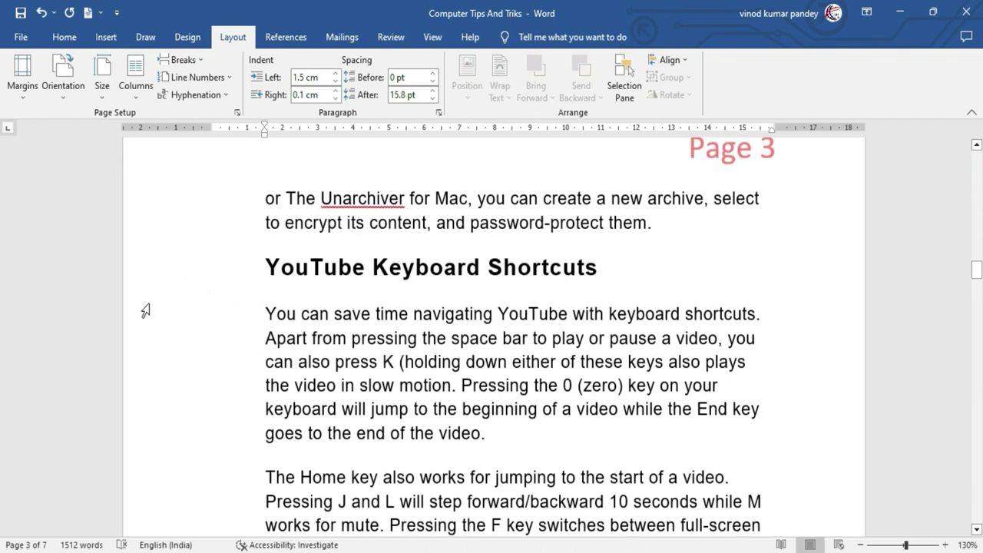
scroll(248, 320, down, 3)
scroll(246, 321, down, 3)
scroll(245, 321, down, 4)
scroll(245, 321, down, 3)
scroll(243, 326, down, 4)
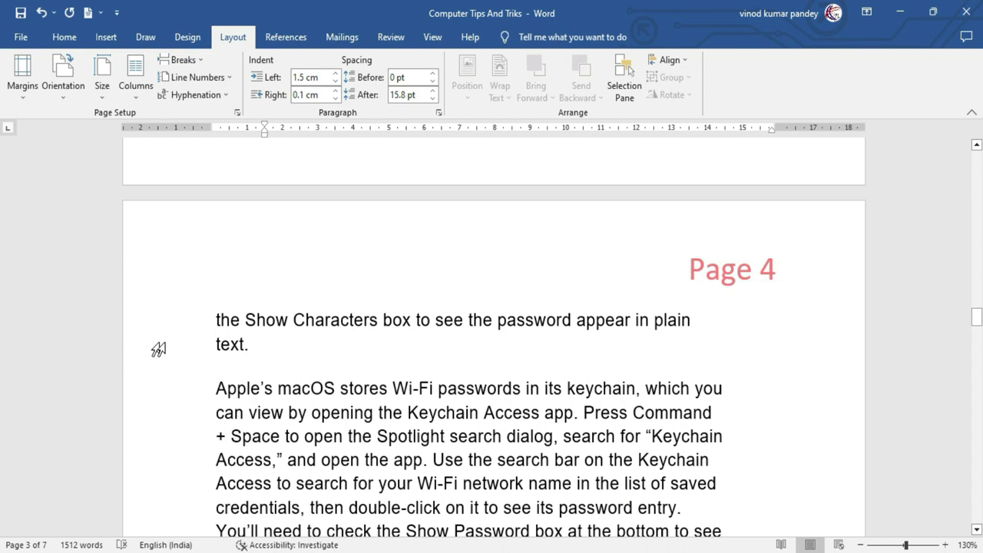
scroll(161, 349, up, 5)
scroll(161, 349, up, 5)
scroll(161, 349, up, 5)
scroll(161, 350, up, 5)
scroll(162, 349, up, 5)
scroll(161, 350, up, 5)
scroll(162, 350, up, 5)
scroll(161, 349, up, 5)
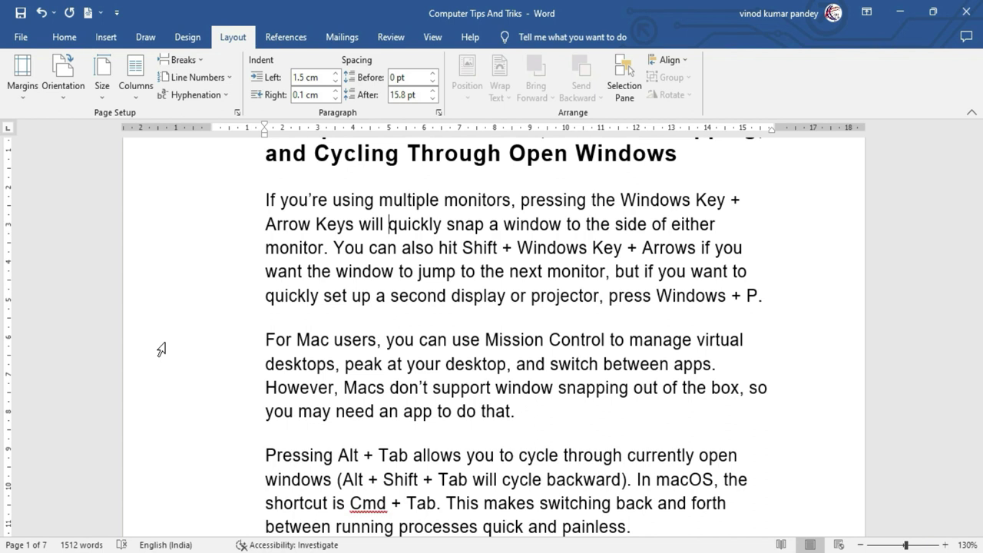
Step: Undo the mirrored indents and reselect the whole document
key(ctrl+z)
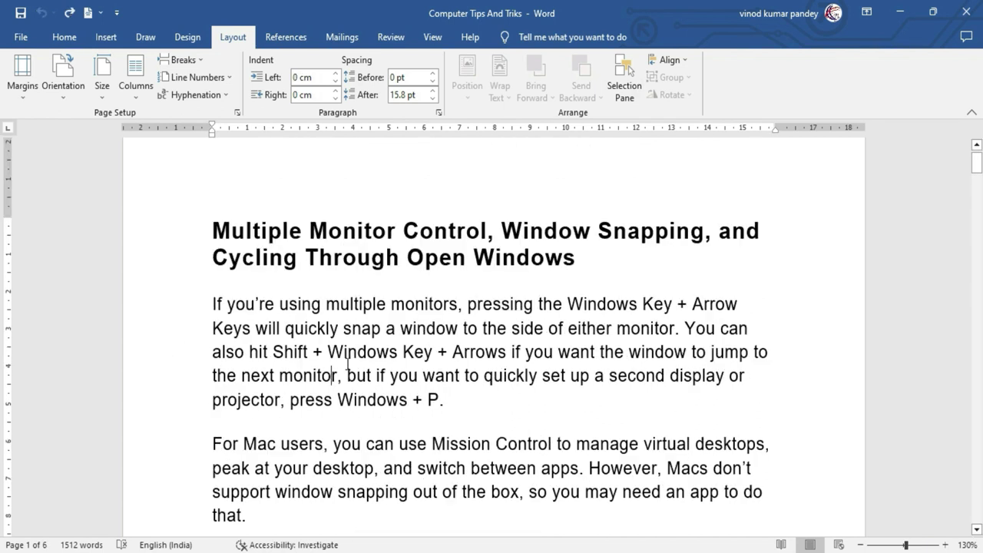
scroll(347, 367, up, 1)
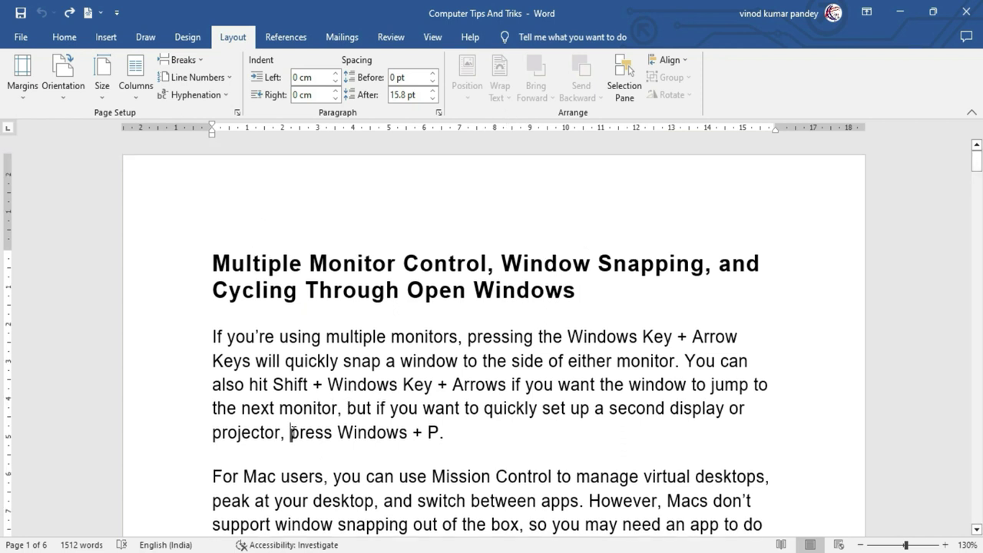
key(ctrl+a)
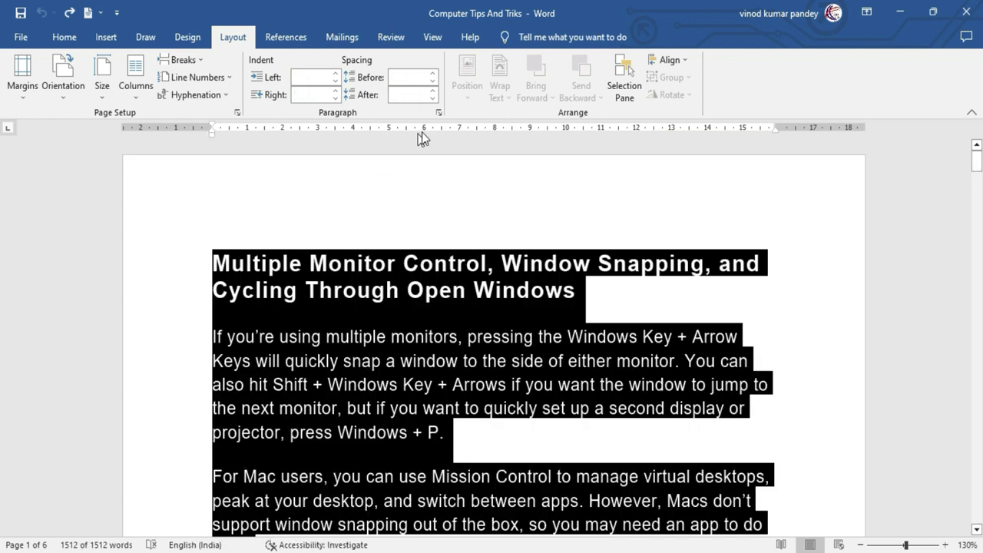
Step: Give every paragraph a First line special indent of 1.2 cm
click(439, 112)
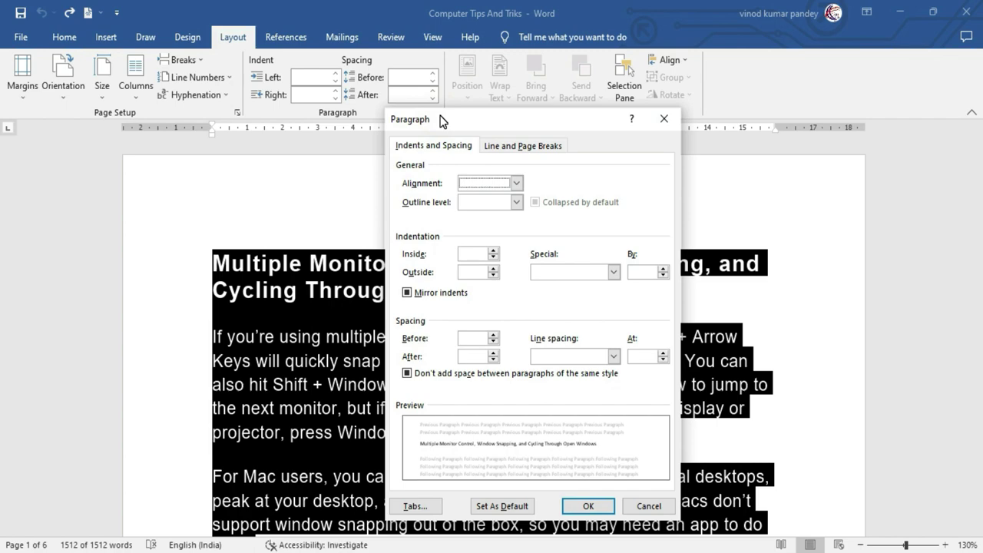
click(553, 272)
click(553, 292)
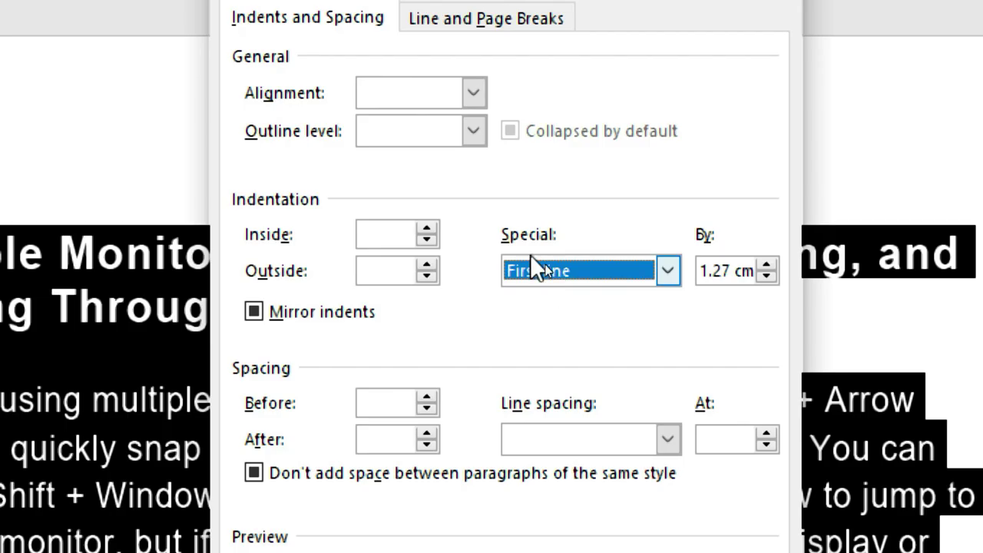
click(668, 272)
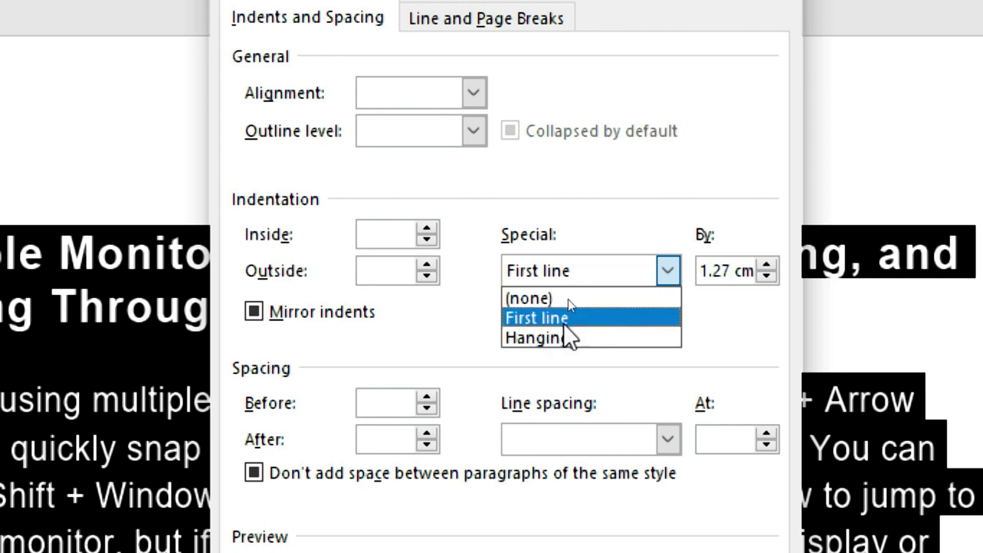
click(573, 320)
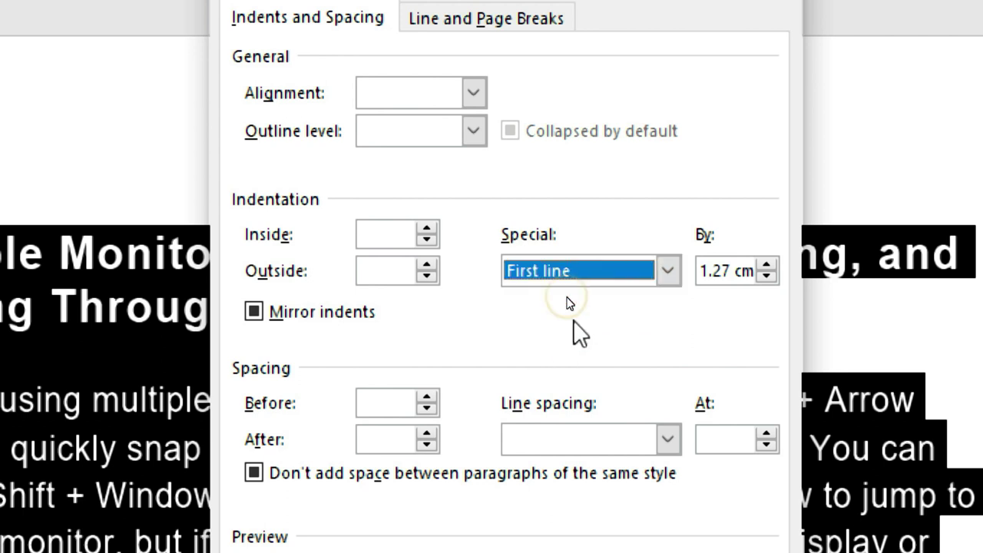
click(766, 266)
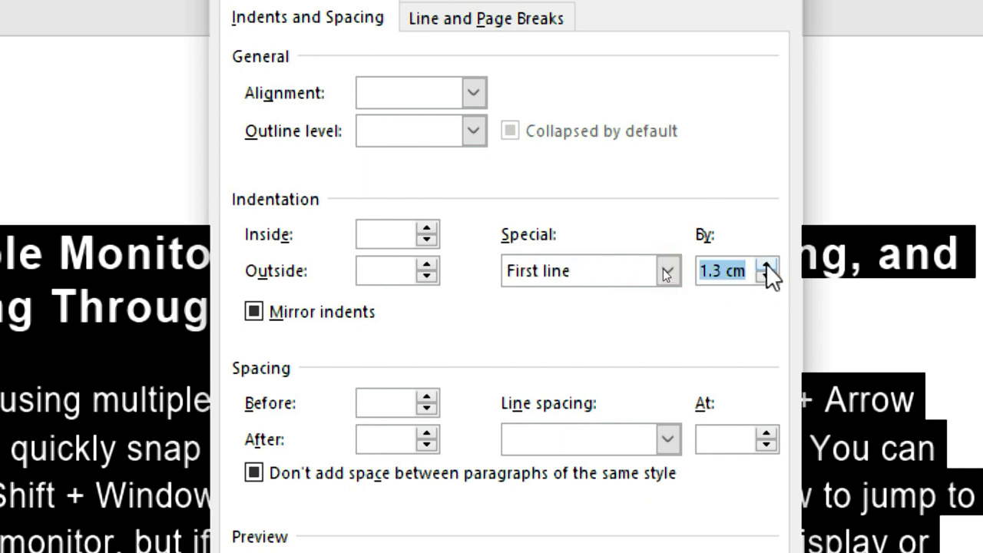
click(766, 276)
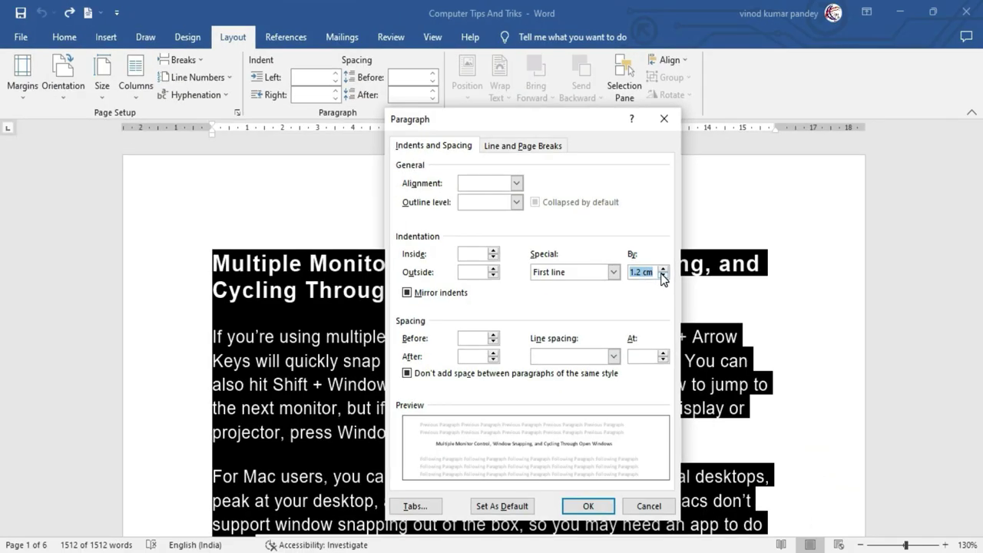
click(593, 507)
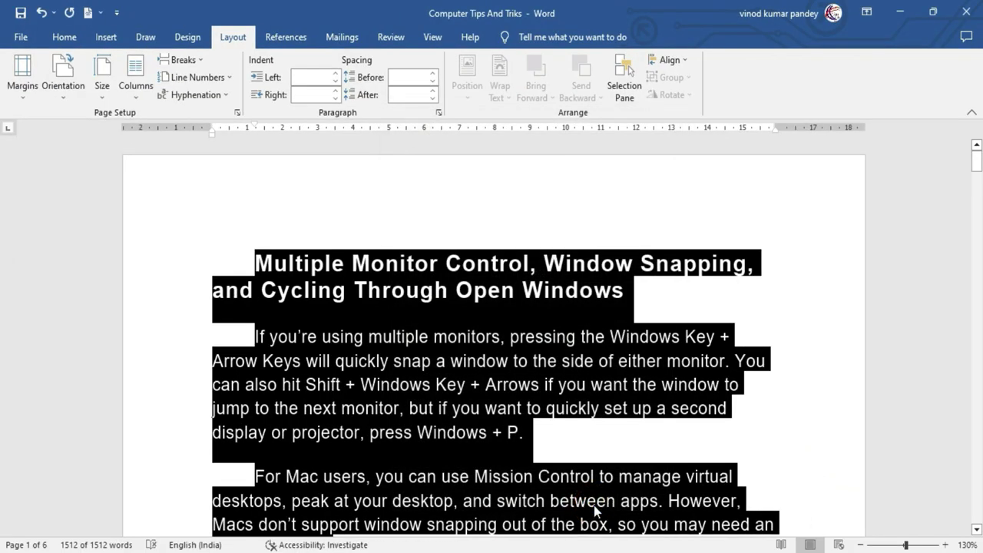
click(550, 477)
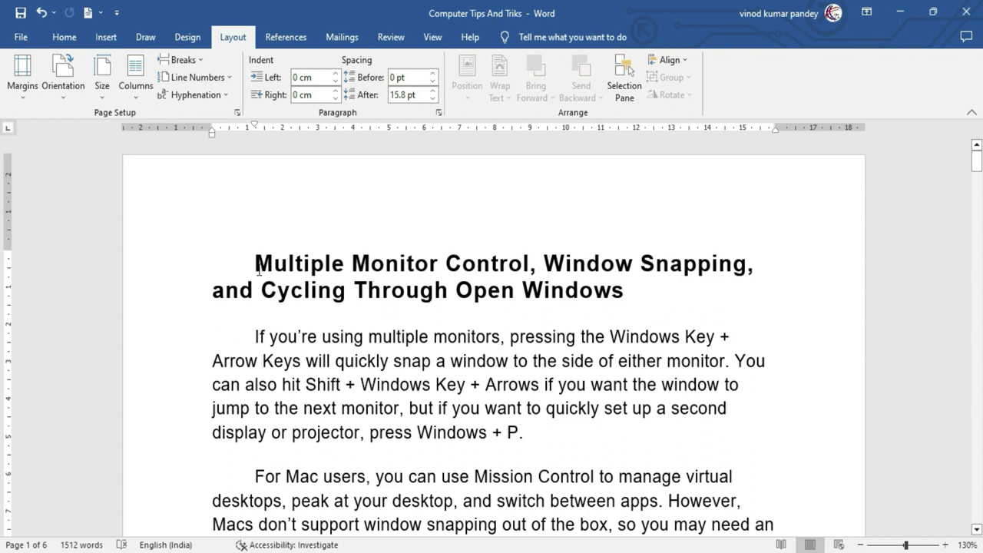
scroll(258, 269, down, 10)
scroll(264, 307, up, 6)
scroll(269, 324, up, 4)
Step: Undo the first-line indents and apply a 1.27 cm Hanging indent to all paragraphs
key(ctrl+z)
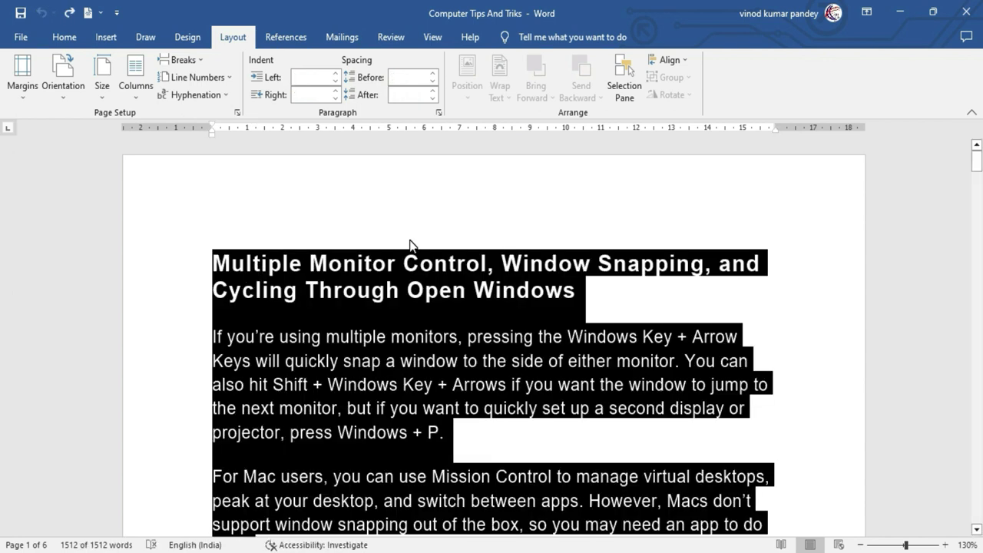
click(438, 112)
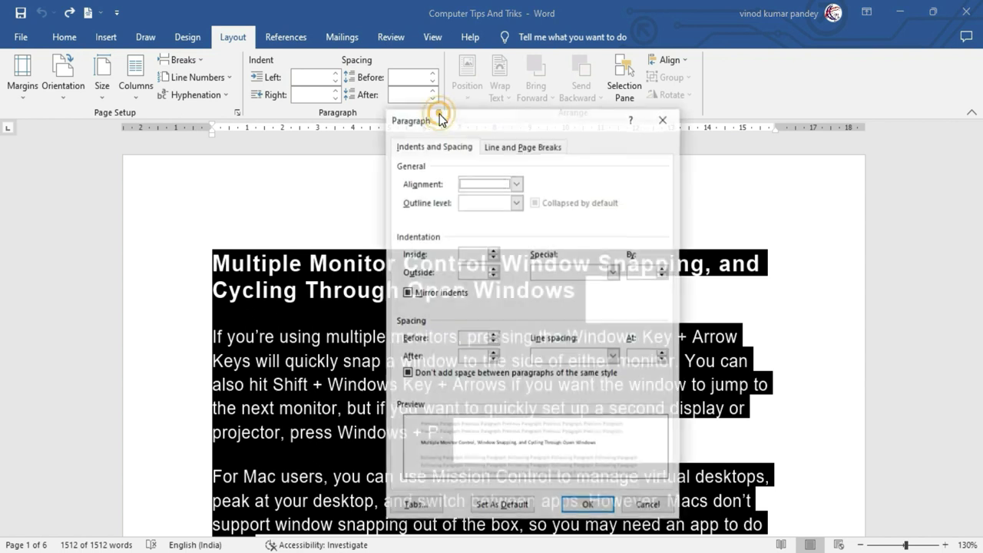
click(614, 272)
click(565, 305)
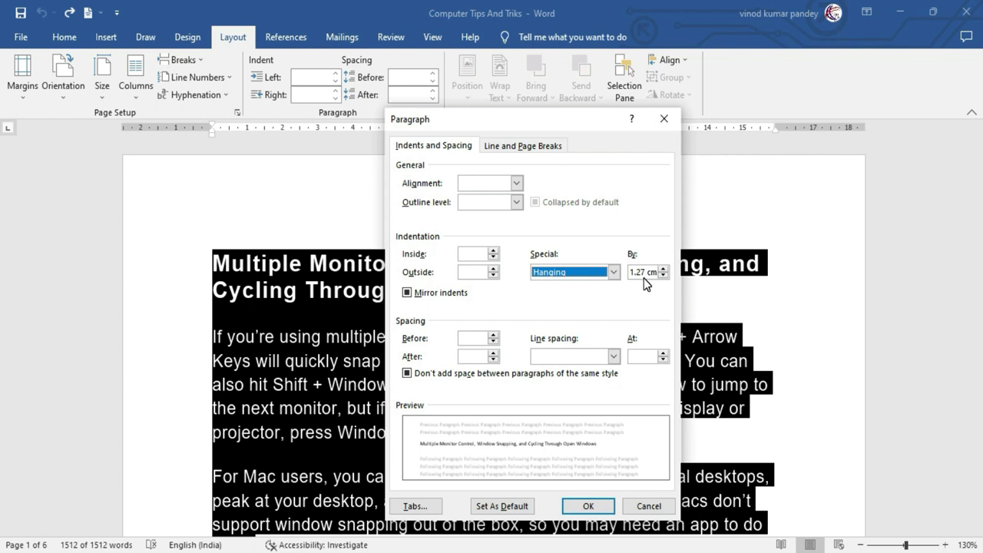
click(590, 507)
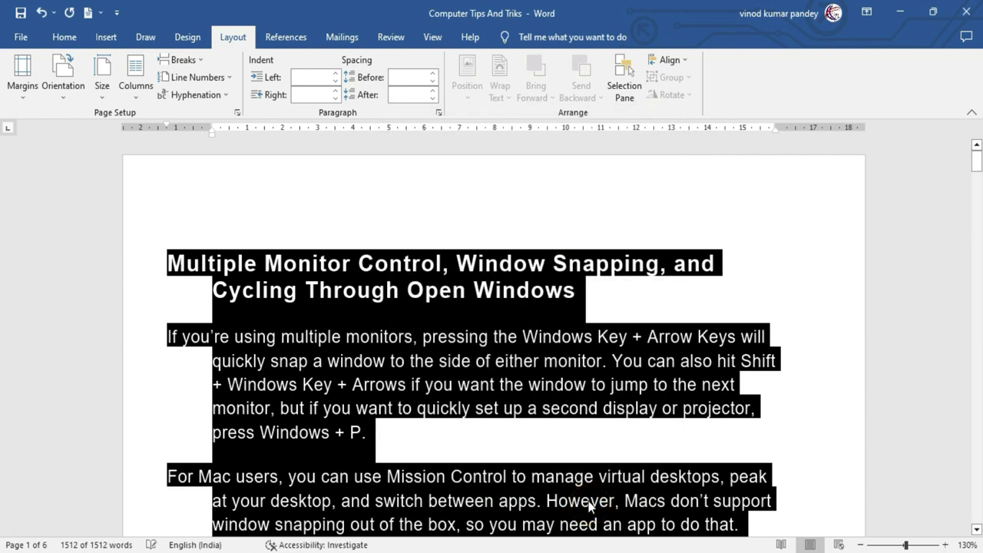
click(485, 372)
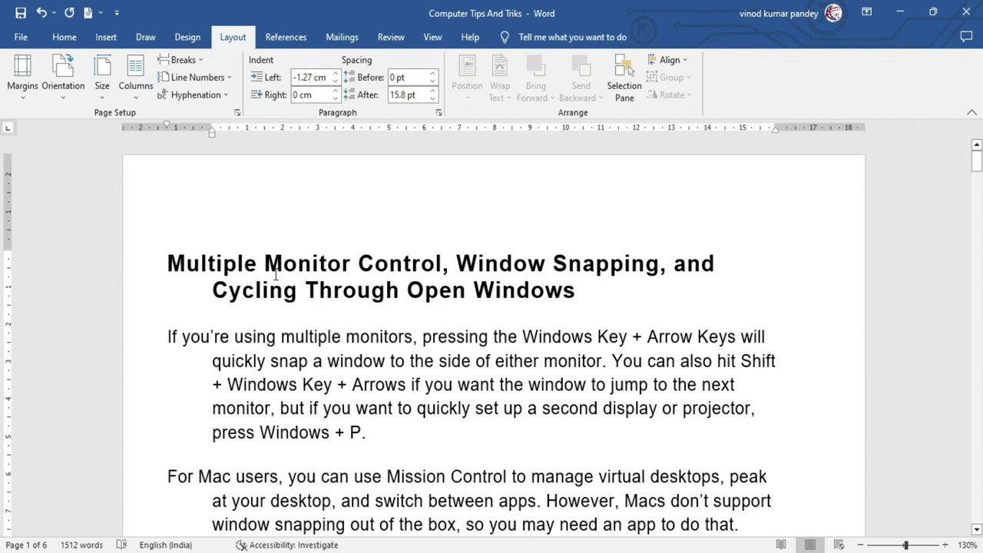
scroll(275, 274, down, 3)
scroll(276, 273, down, 10)
scroll(276, 273, down, 4)
scroll(275, 273, down, 2)
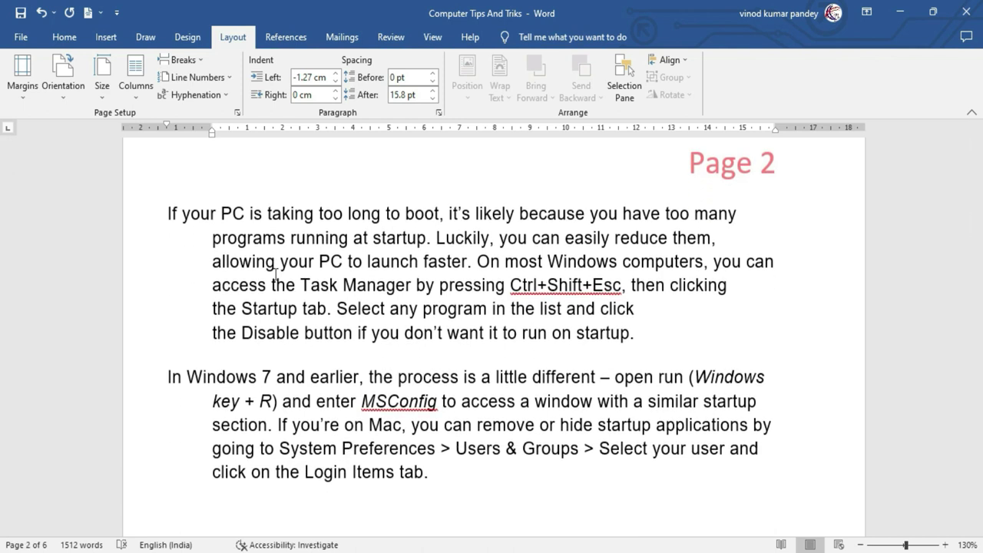
scroll(276, 274, up, 2)
scroll(275, 274, up, 5)
scroll(275, 274, up, 4)
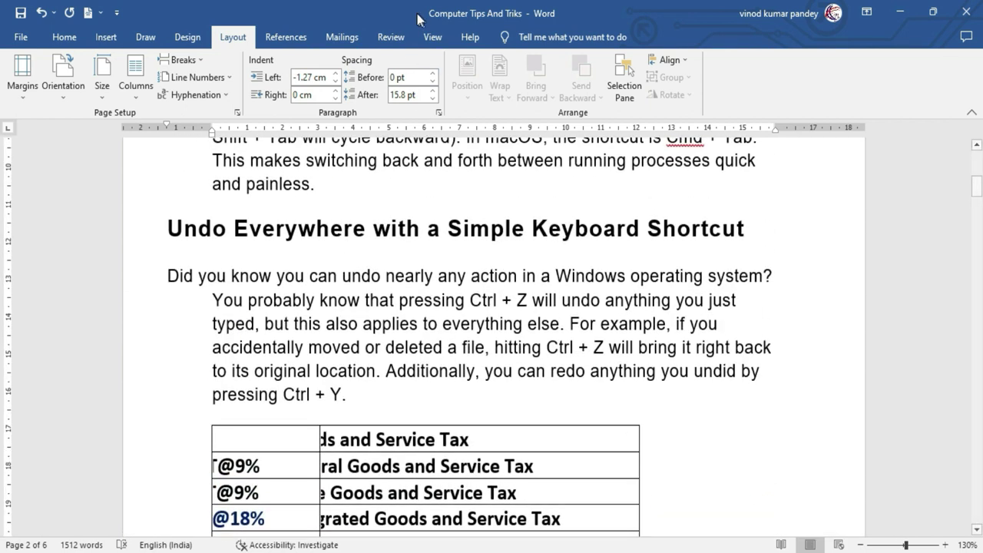
Step: Set the special indent back to (none) and select all the text
click(437, 115)
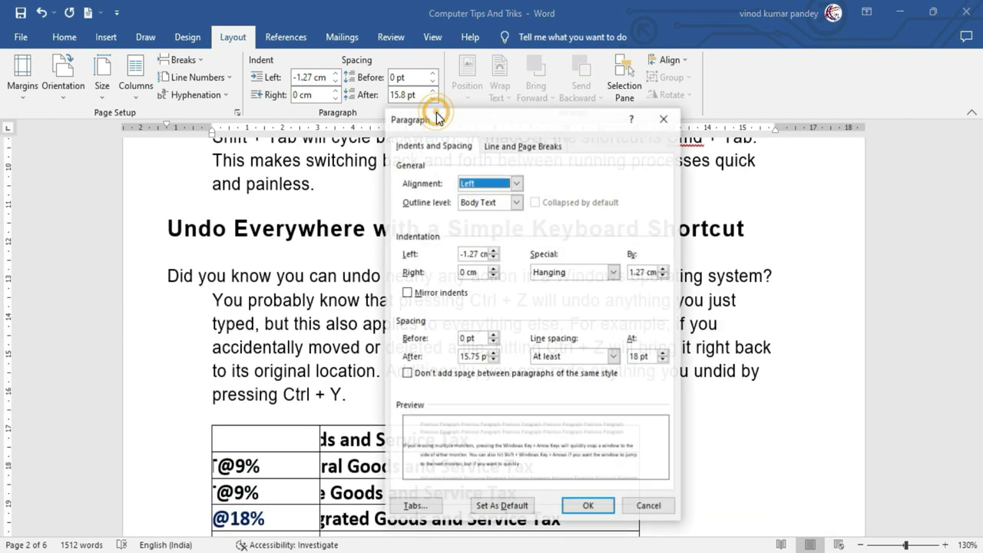
click(574, 274)
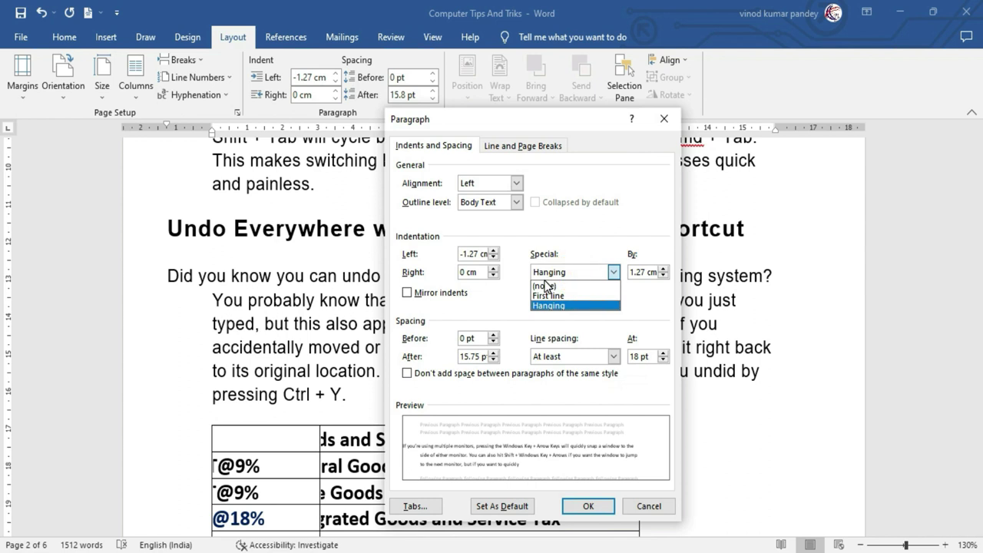
click(543, 288)
click(585, 506)
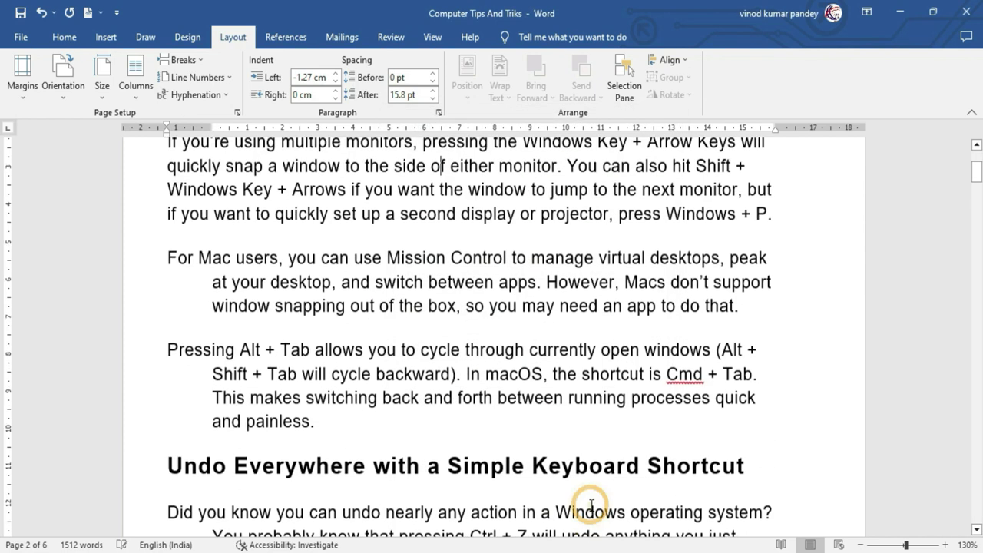
scroll(436, 300, up, 5)
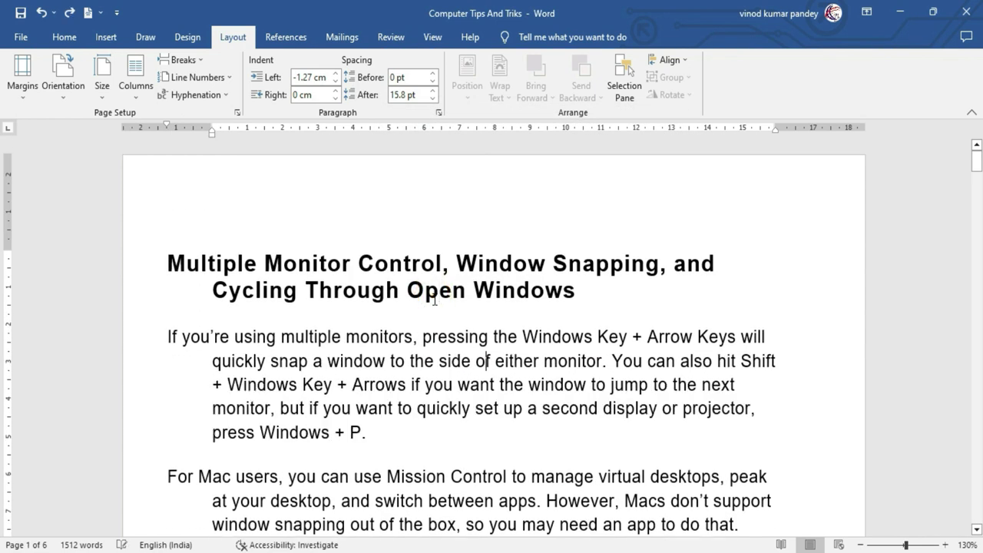
key(ctrl+a)
Step: Apply Single line spacing to all the document's text
key(ctrl+z)
click(377, 336)
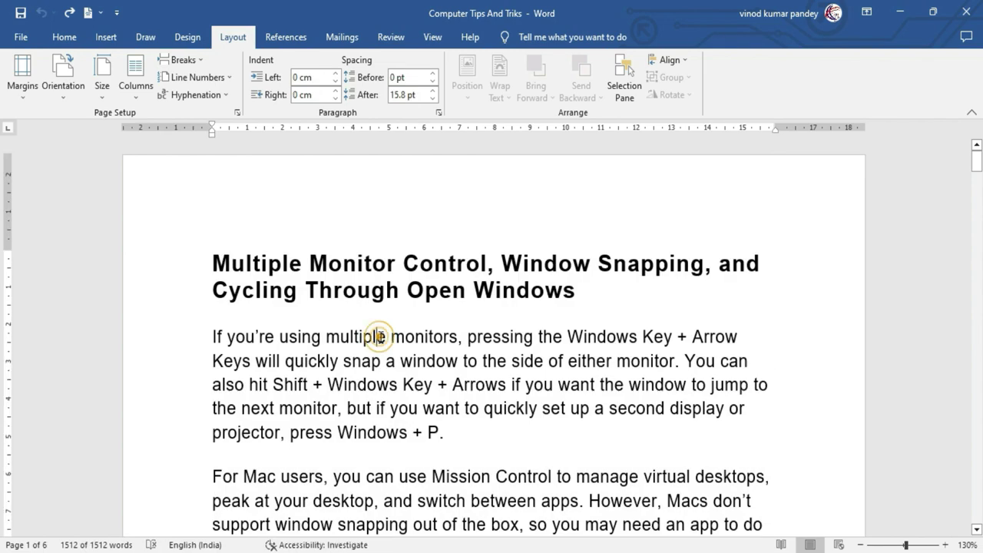
key(ctrl+a)
click(438, 112)
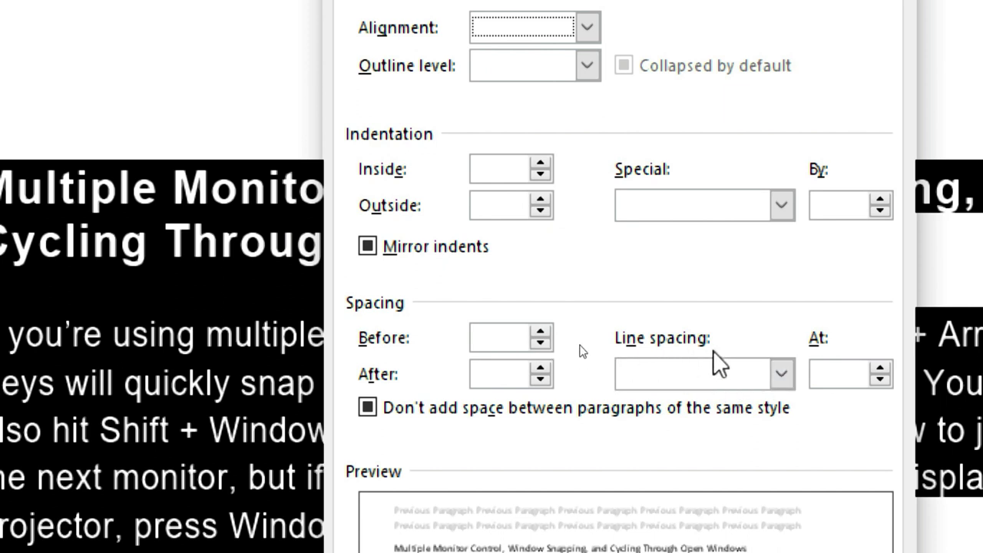
click(786, 378)
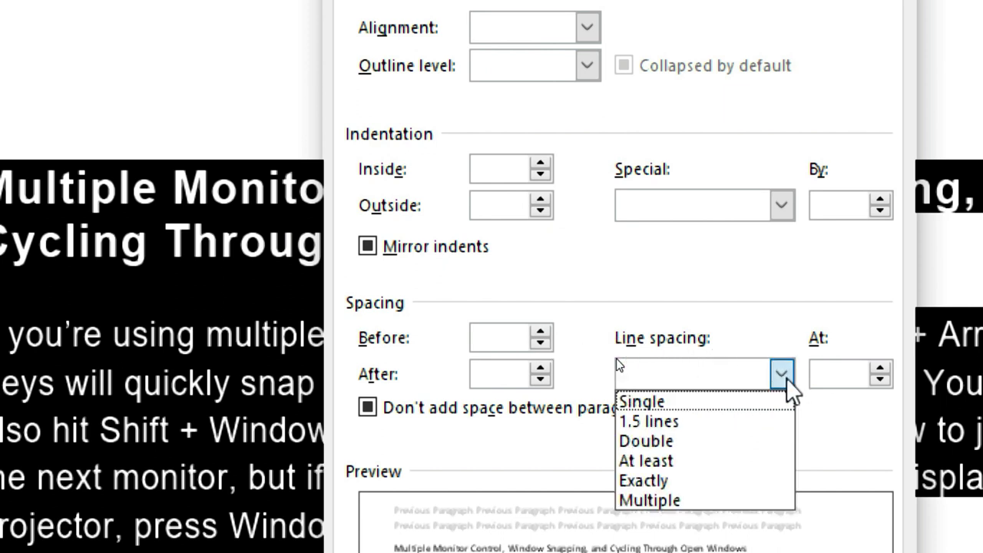
click(646, 406)
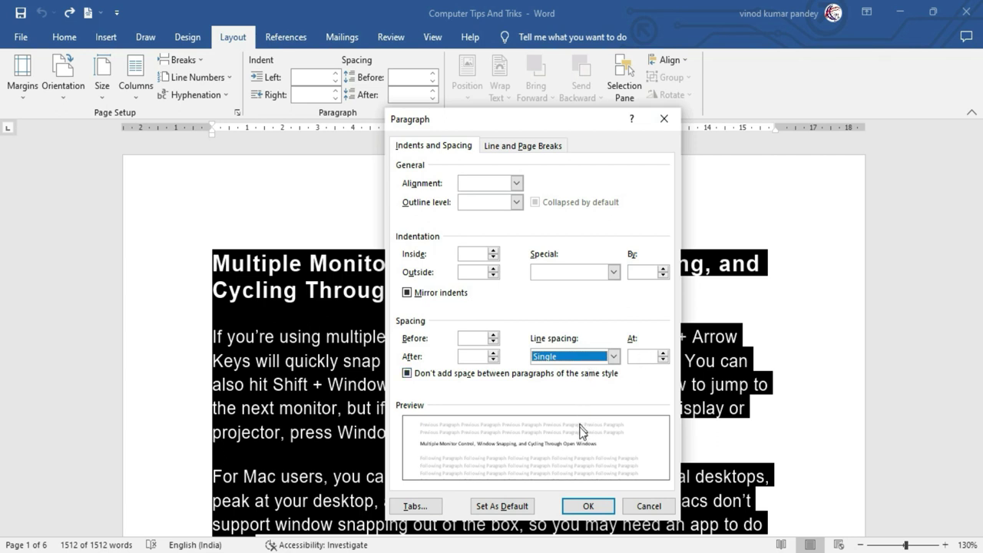
click(588, 507)
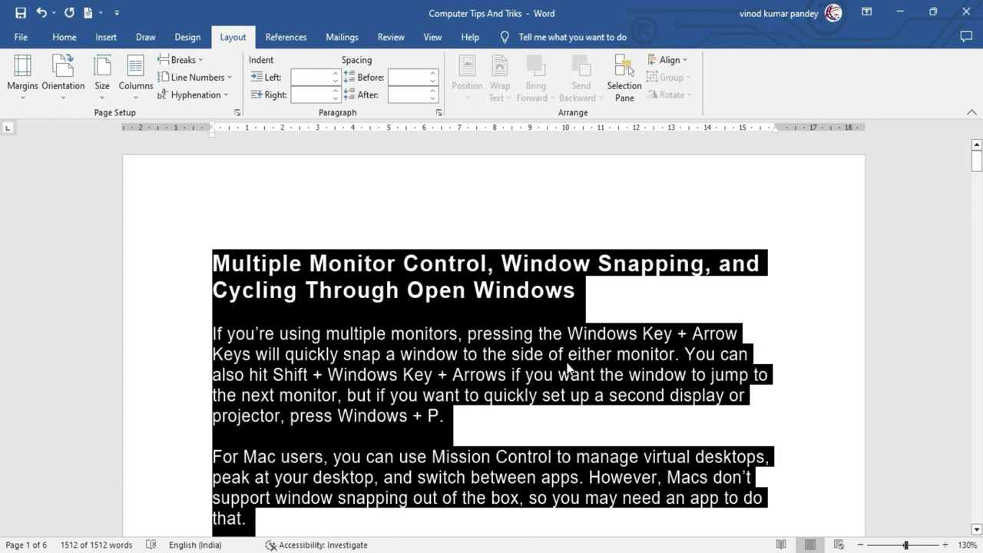
Step: Change the line spacing of all the text to 1.5 lines
click(438, 113)
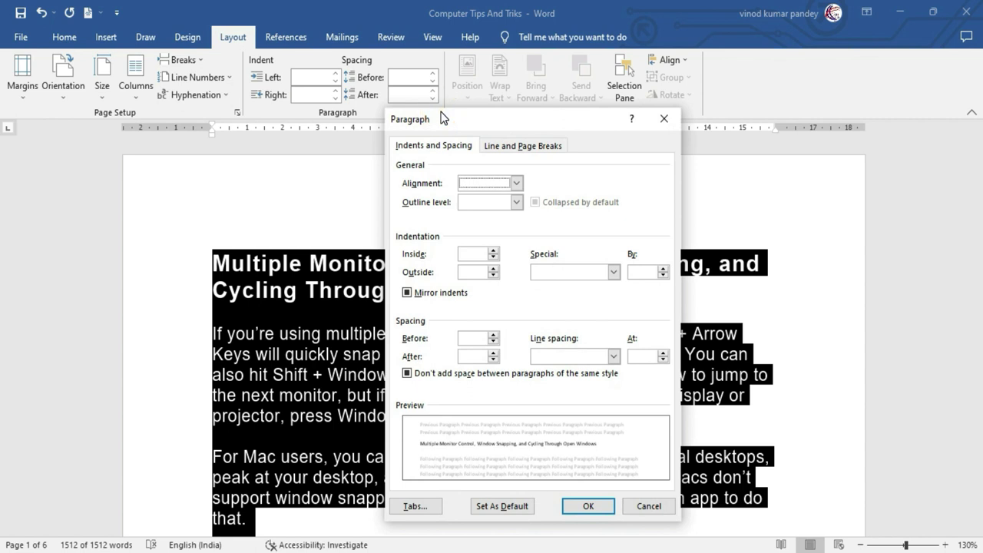
click(614, 357)
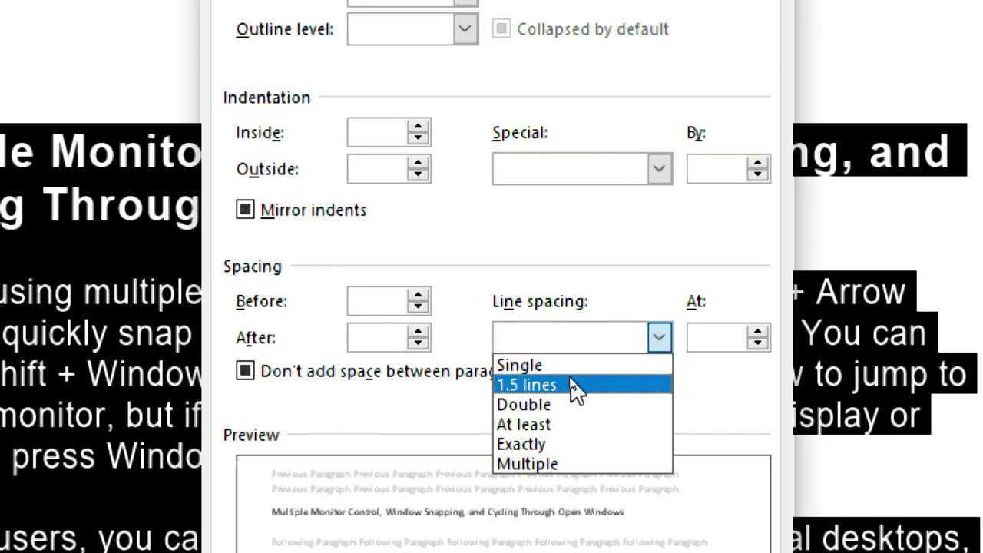
click(576, 385)
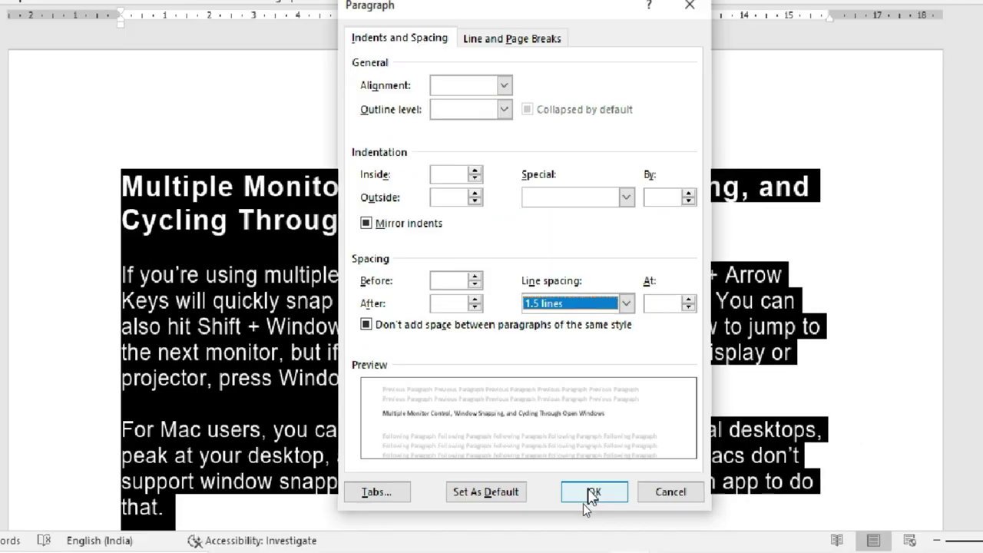
click(593, 497)
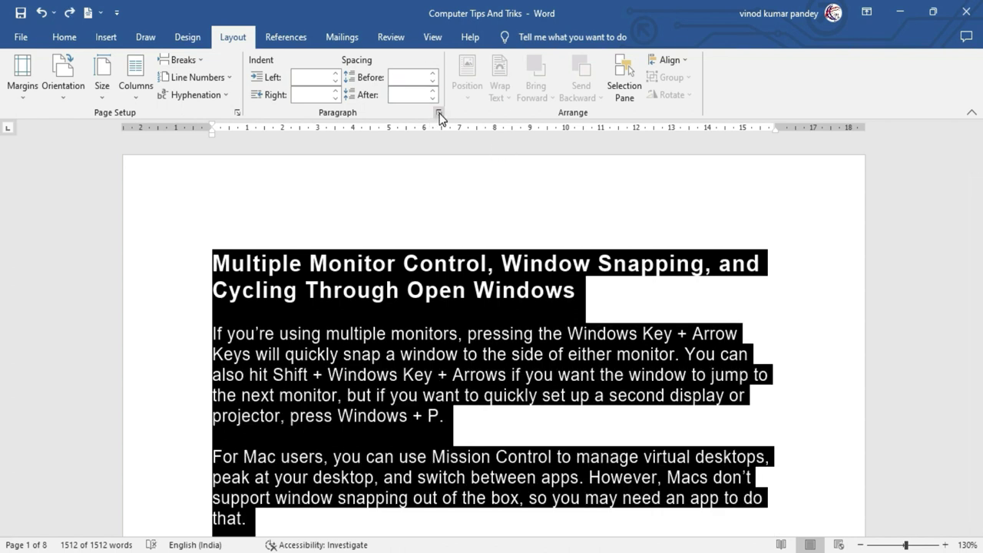
Step: Switch the Computer Tips And Triks text to Double line spacing, stretching it to 9 pages
click(438, 112)
click(613, 356)
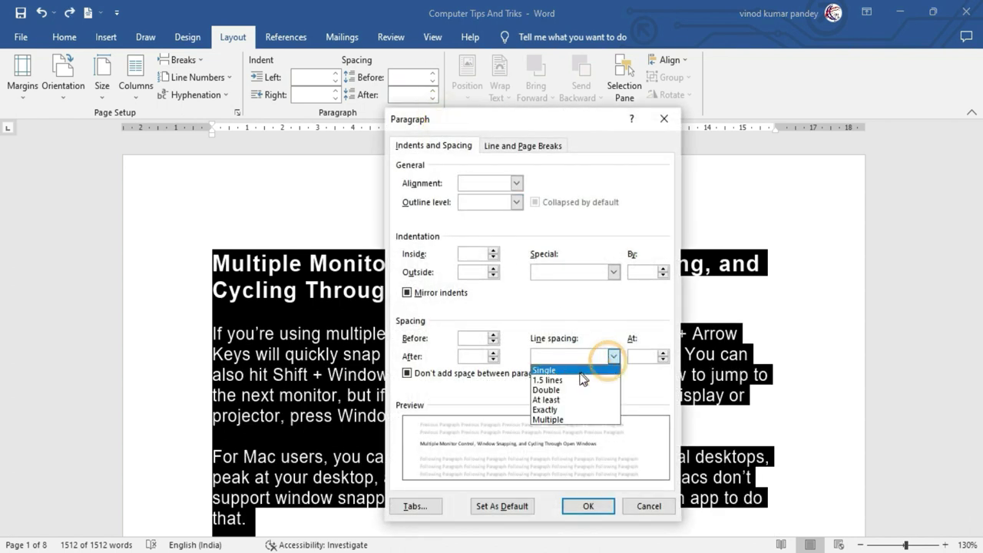
click(563, 391)
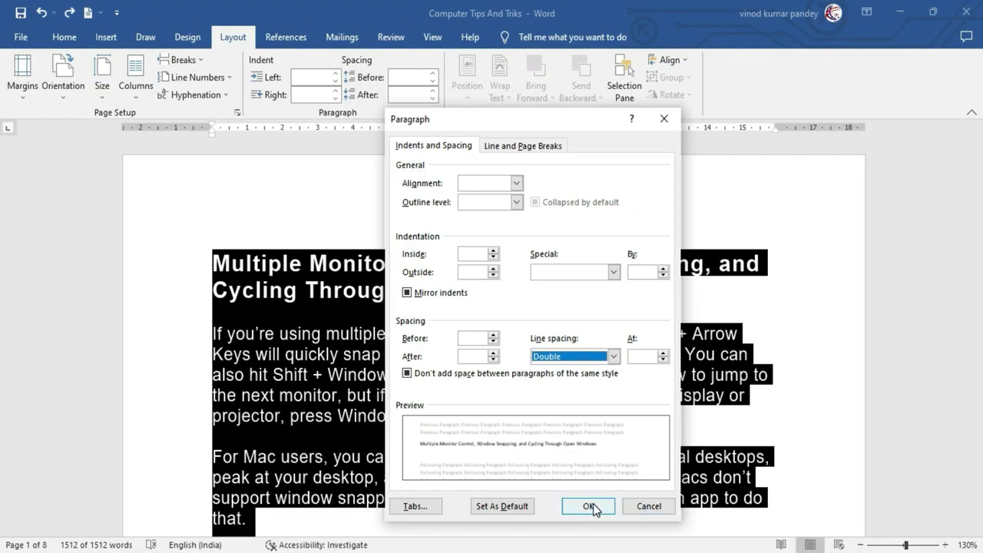
click(590, 506)
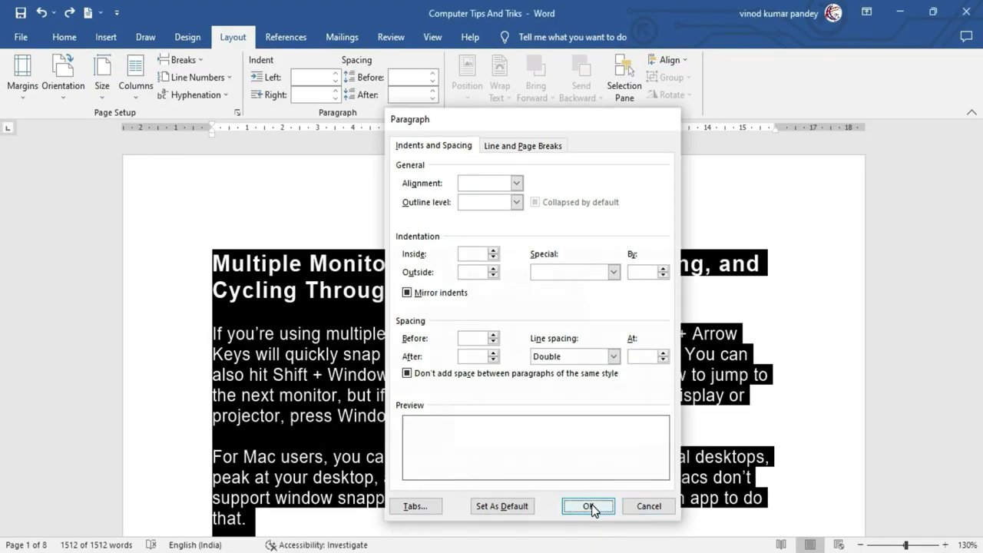
scroll(514, 347, down, 3)
scroll(516, 351, up, 2)
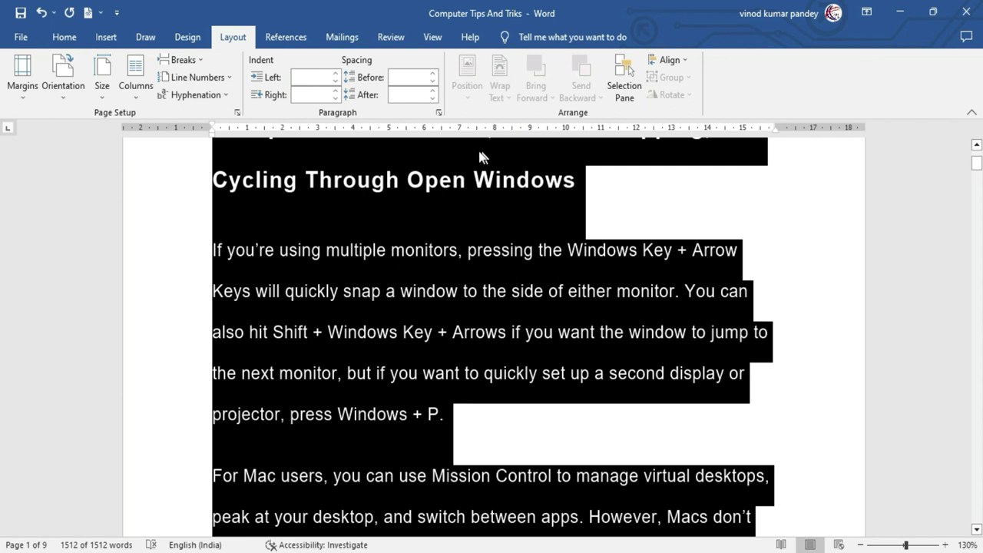
Step: Set the line spacing to At least 12 pt
click(438, 112)
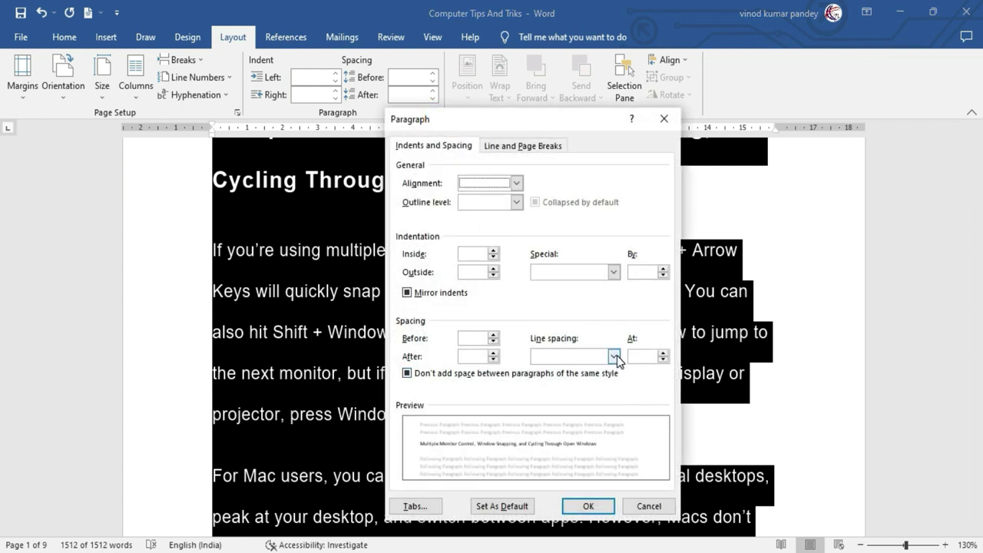
click(614, 357)
click(573, 404)
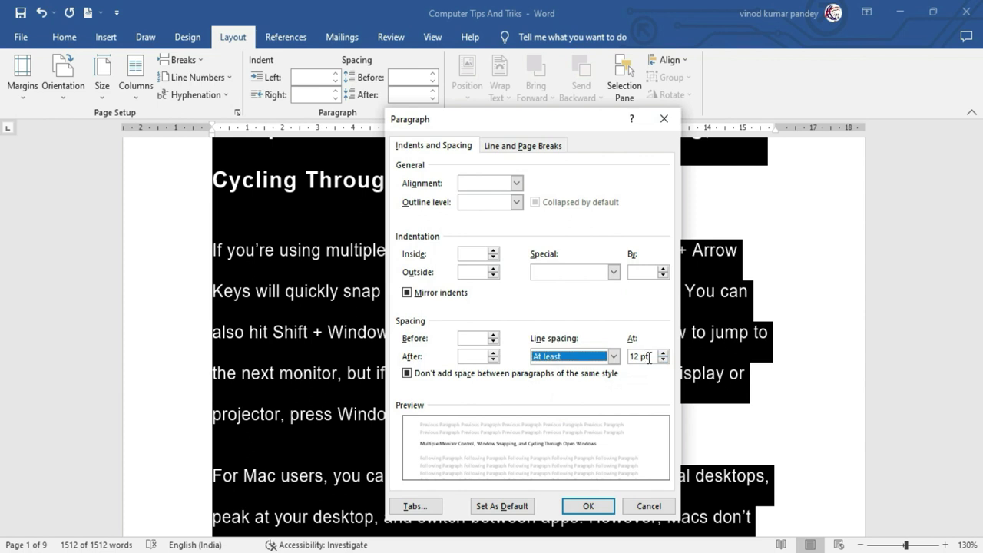
click(663, 353)
click(663, 359)
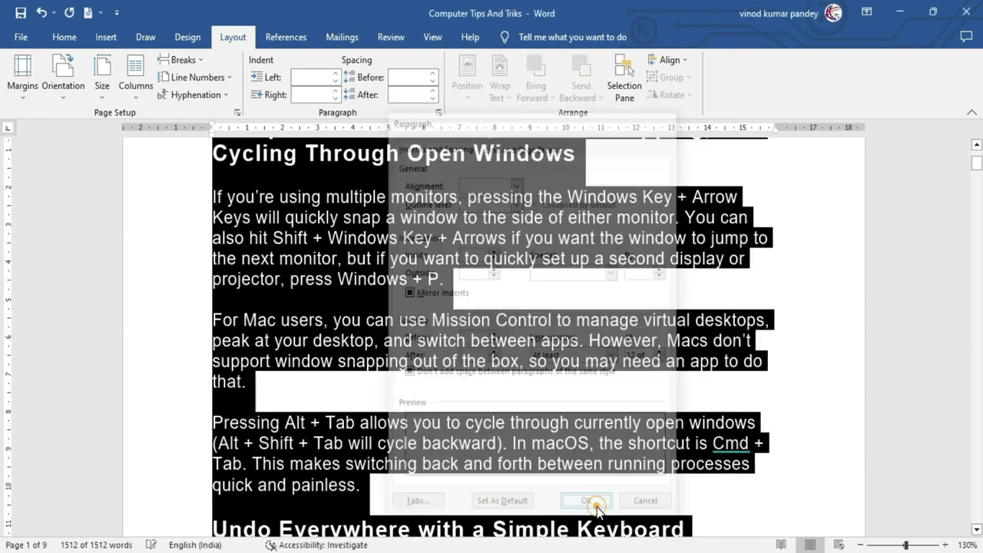
click(595, 509)
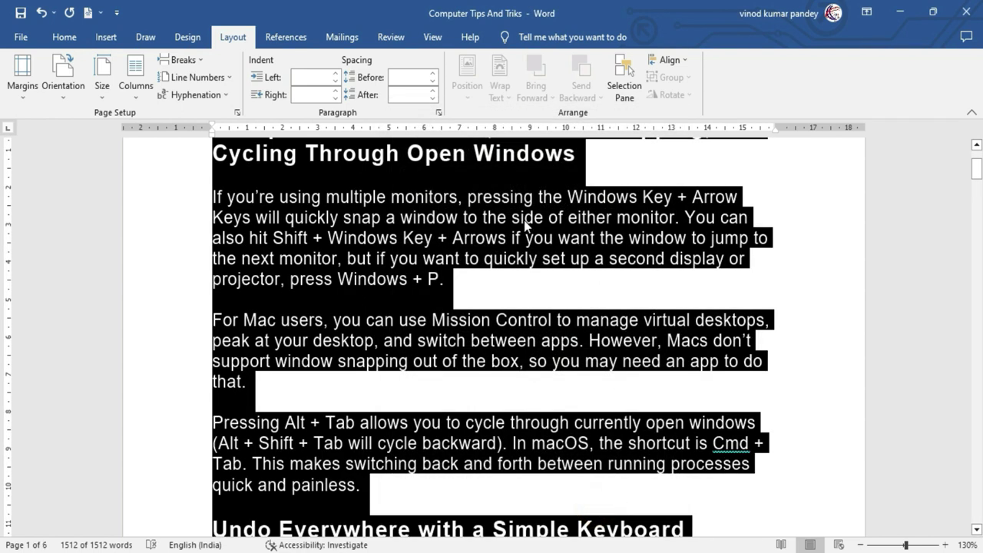
Step: Change the line spacing to Exactly 12 pt
right_click(535, 327)
click(568, 415)
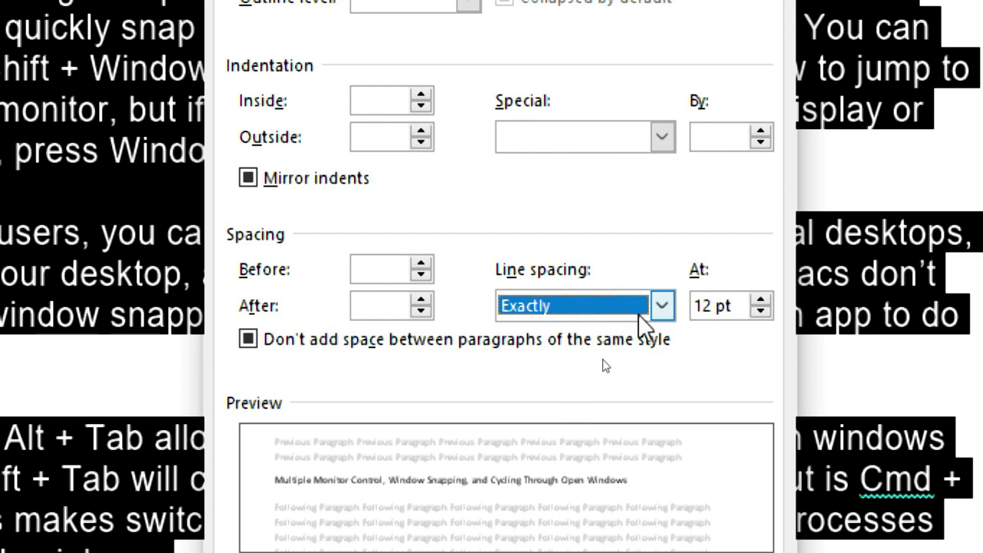
click(607, 358)
click(599, 411)
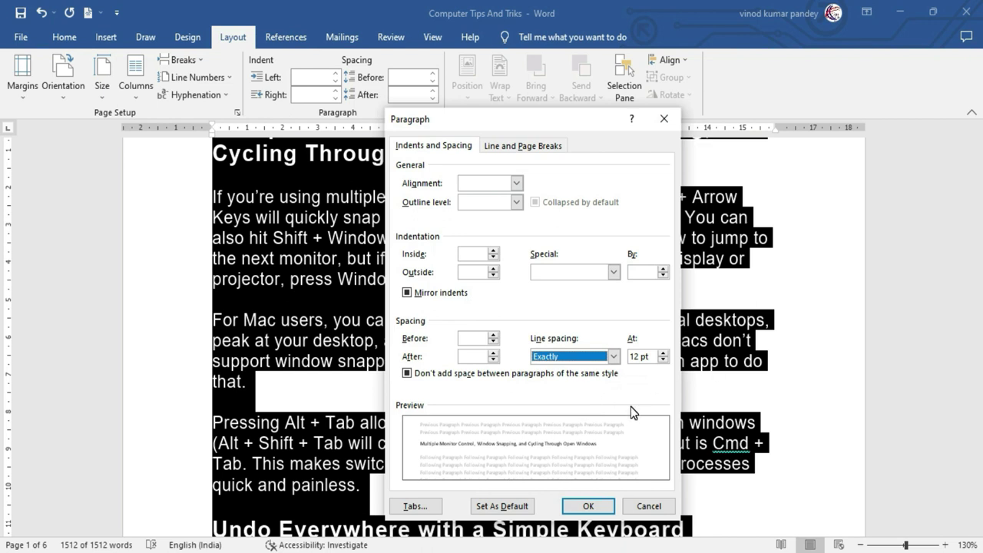
click(596, 510)
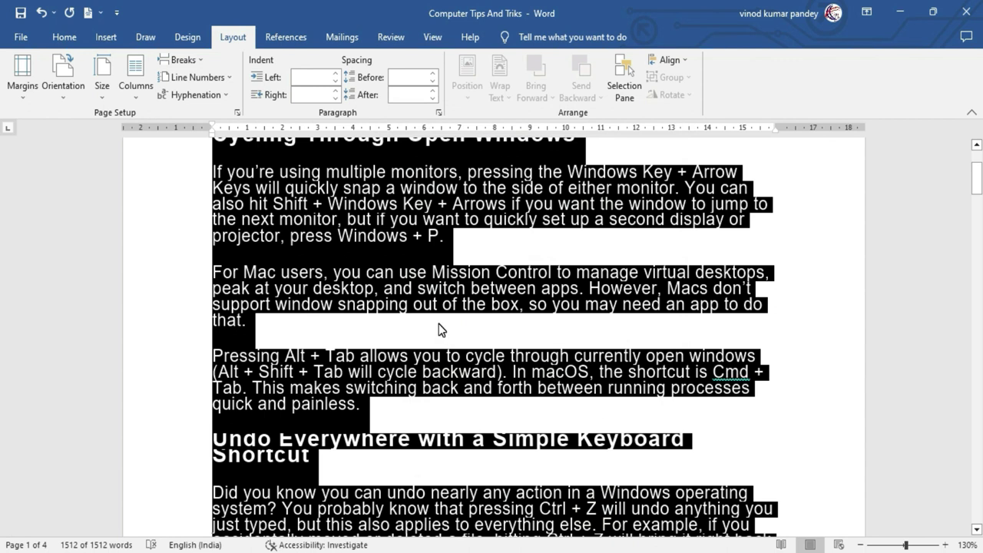
Step: Undo the exact spacing, apply Multiple line spacing at 4, then undo it
key(ctrl+z)
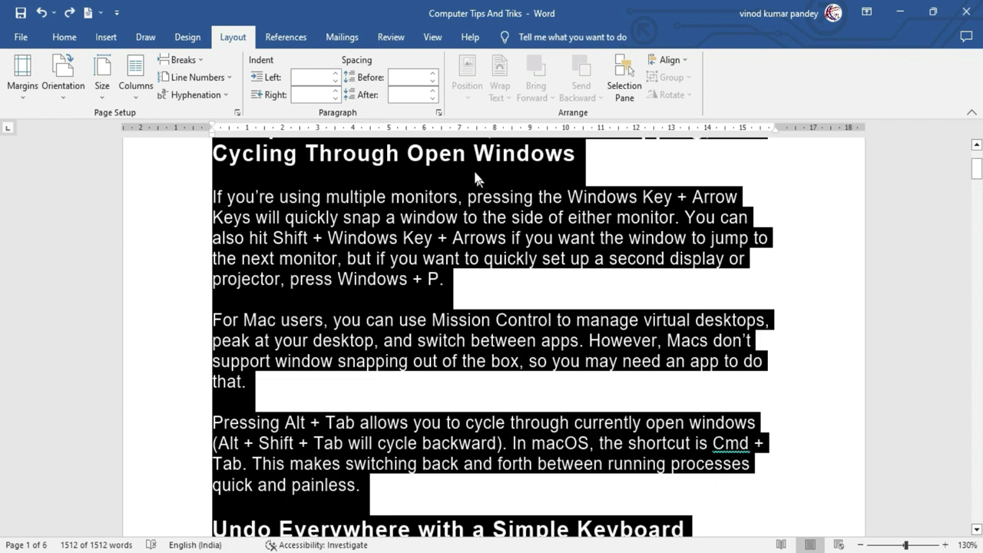
click(437, 112)
click(613, 357)
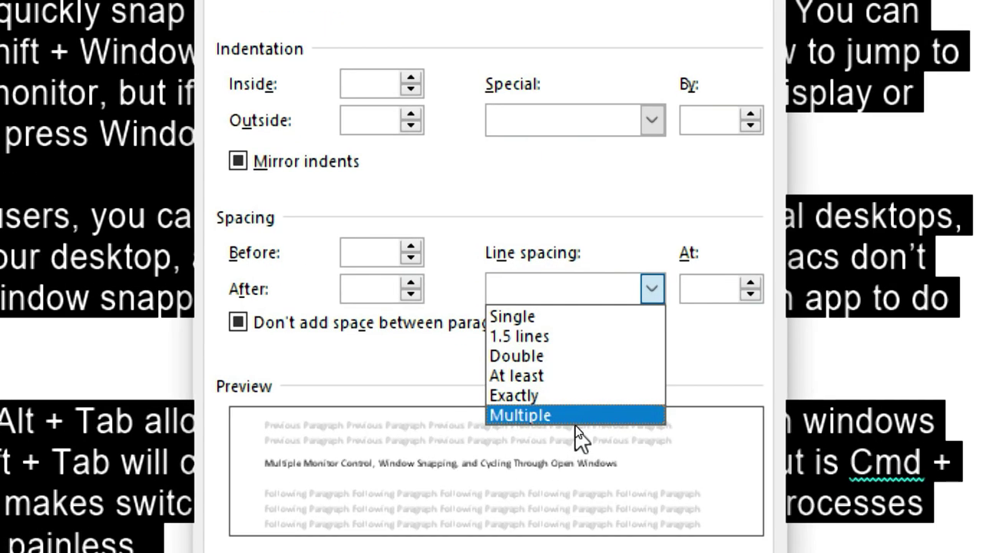
click(575, 420)
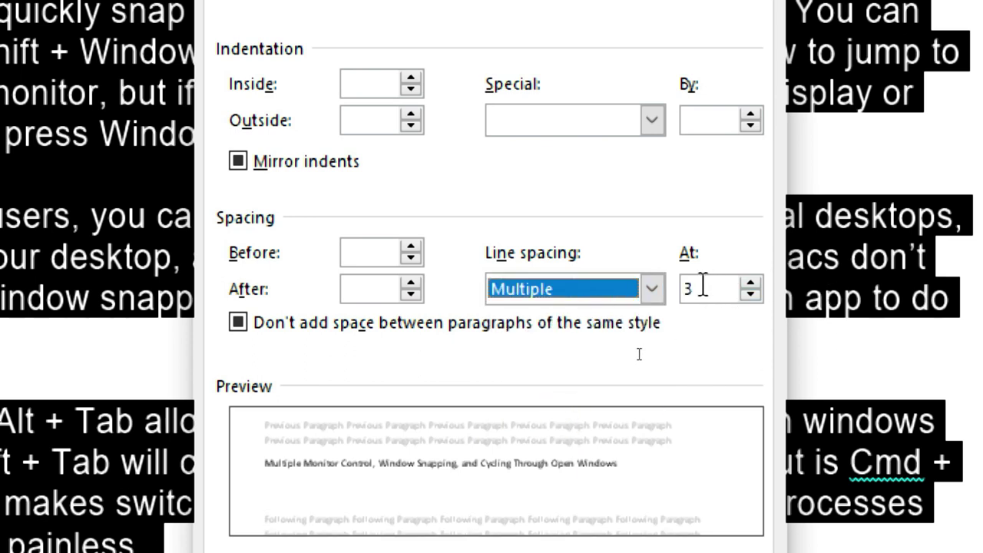
drag(705, 285, 681, 308)
click(752, 283)
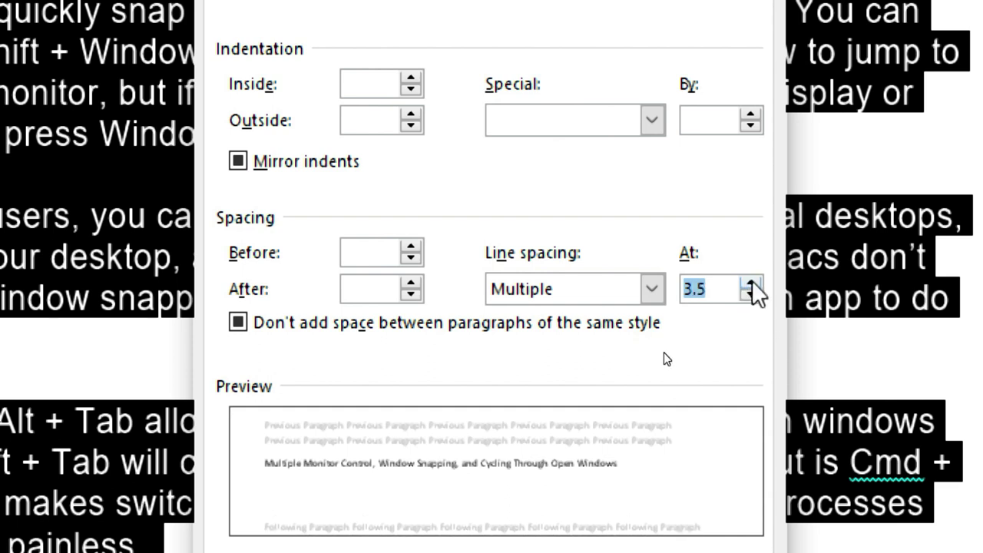
click(752, 284)
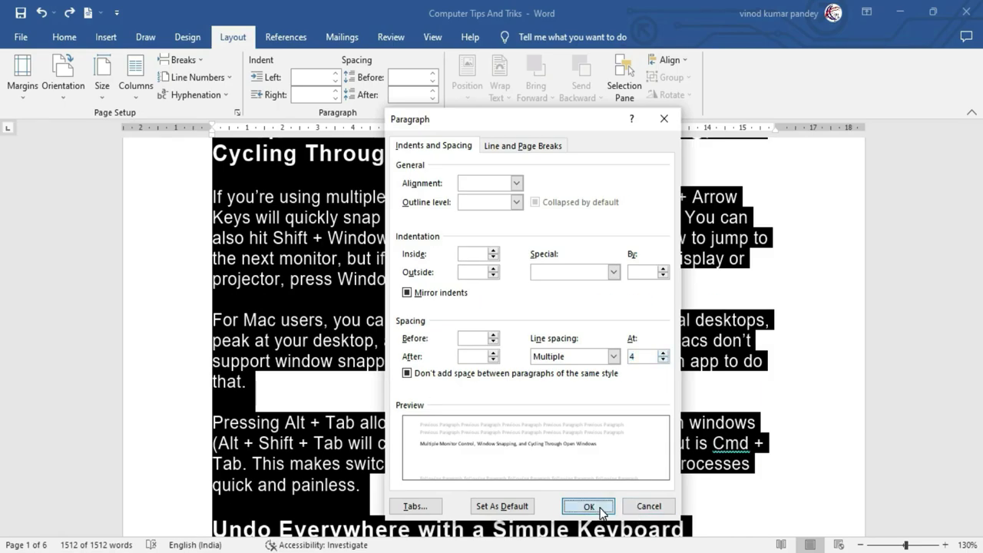
click(589, 506)
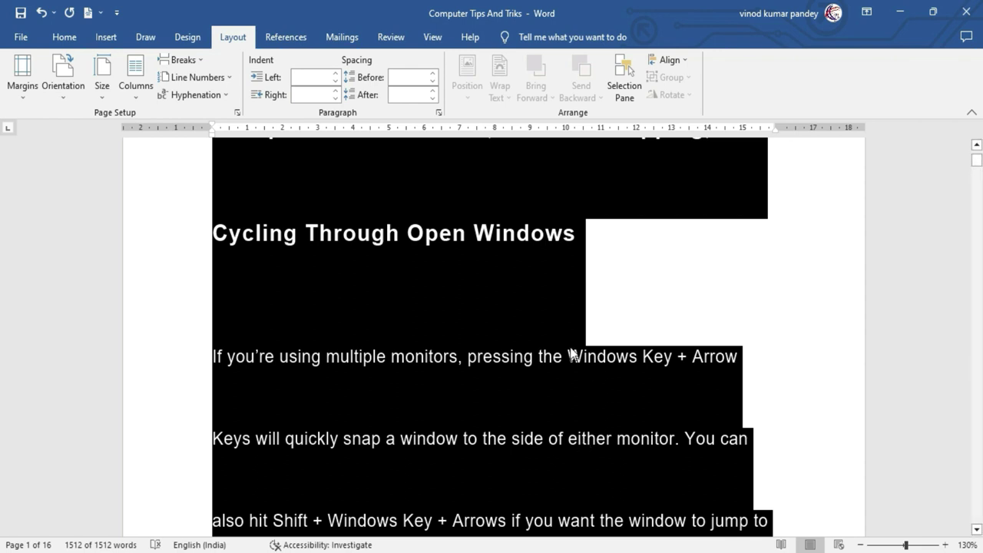
key(ctrl+z)
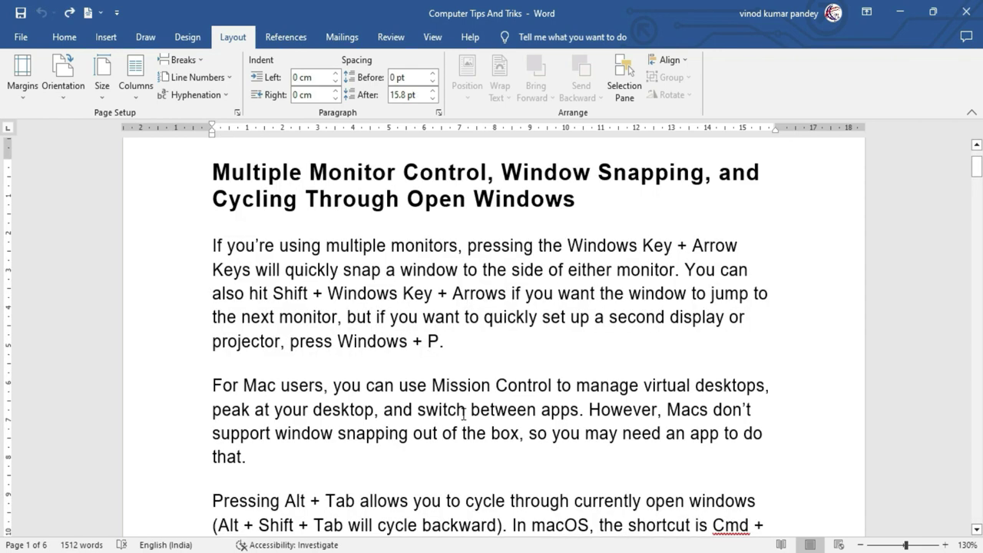
key(ctrl+a)
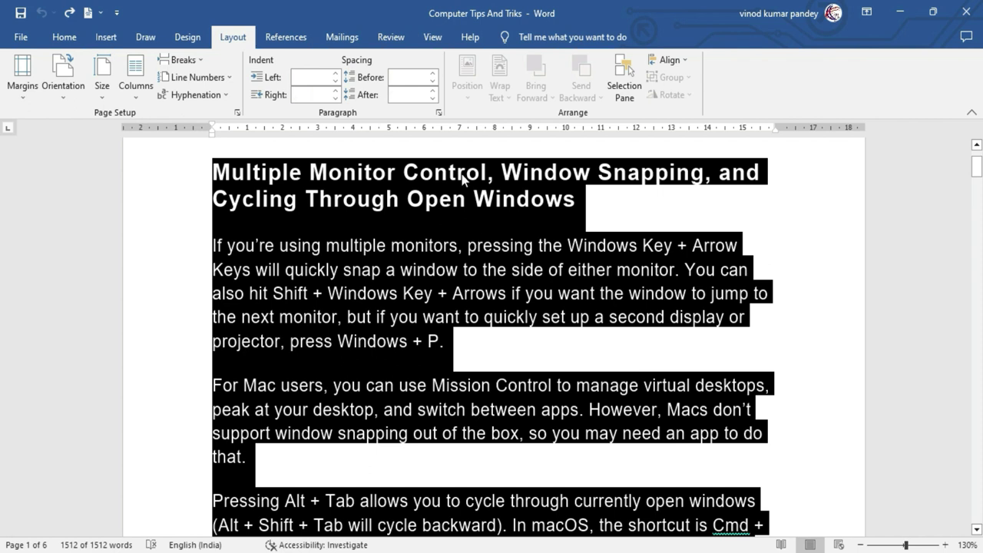
click(440, 113)
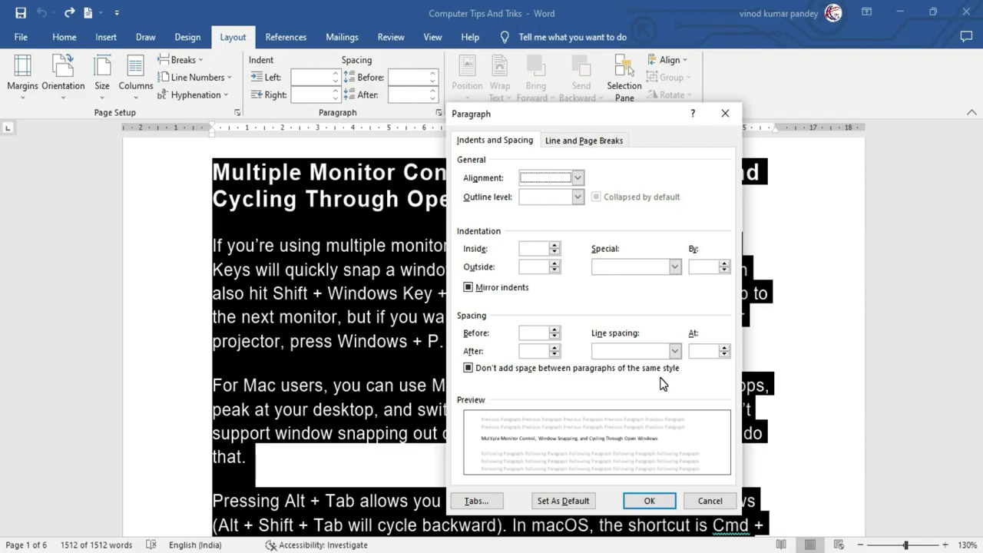
key(Return)
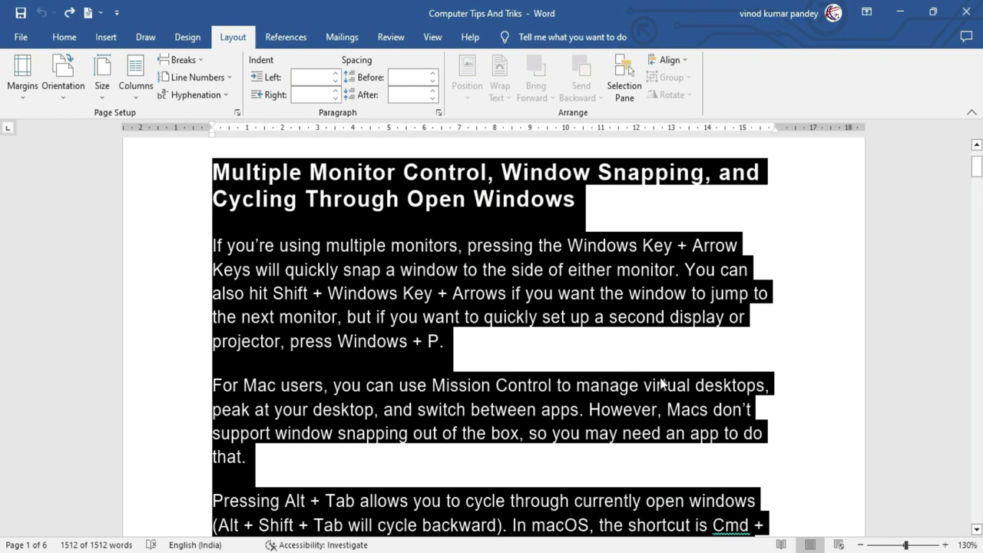
click(453, 407)
drag(273, 293, 406, 294)
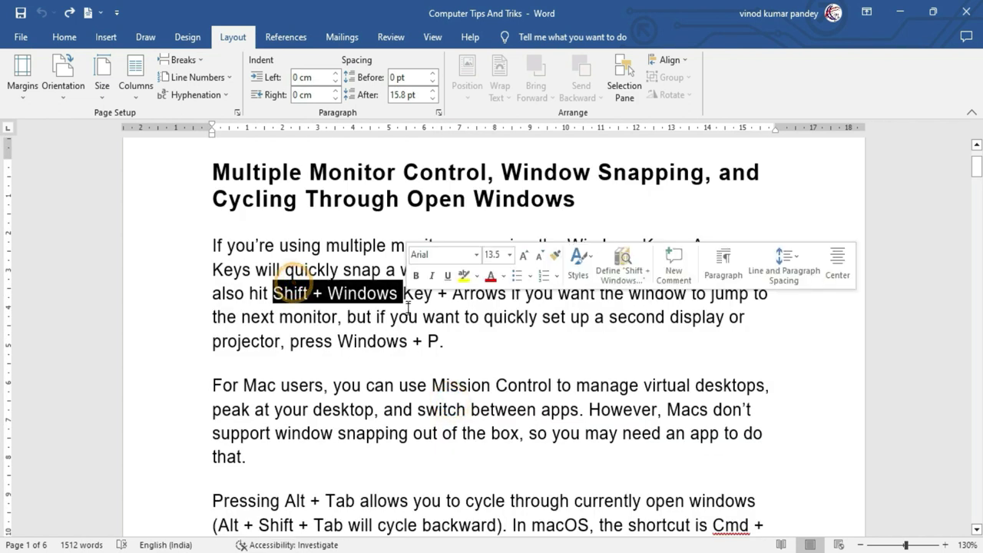
drag(281, 388, 374, 415)
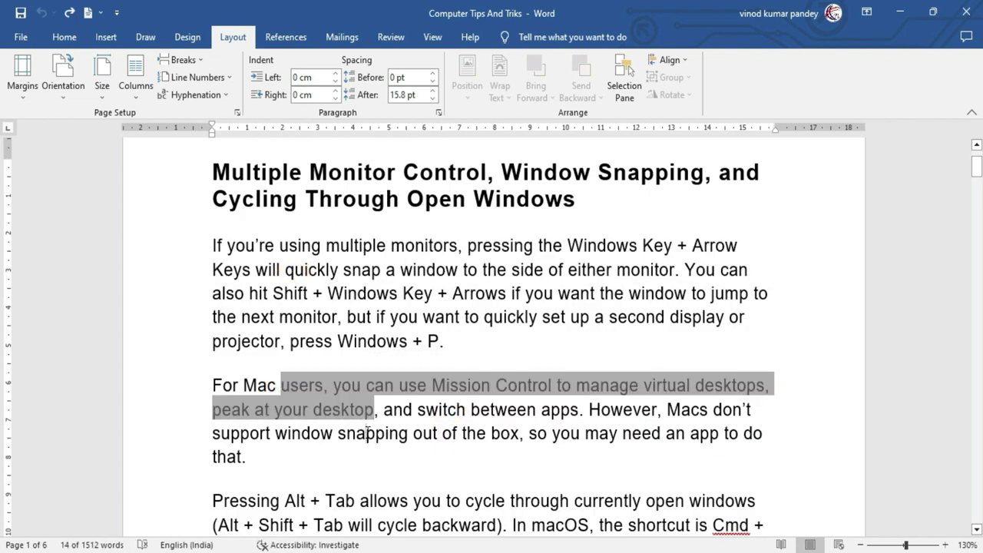
click(367, 434)
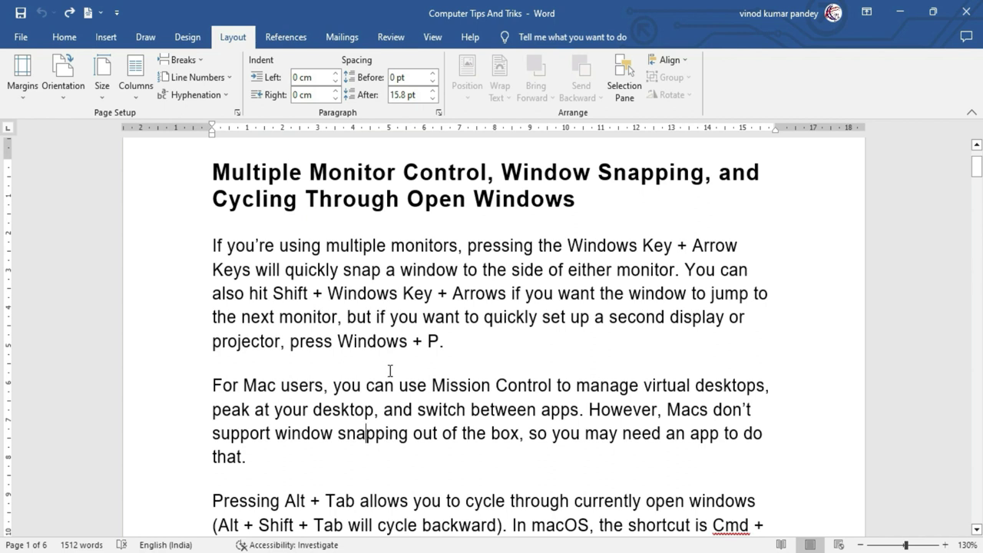
key(ctrl+a)
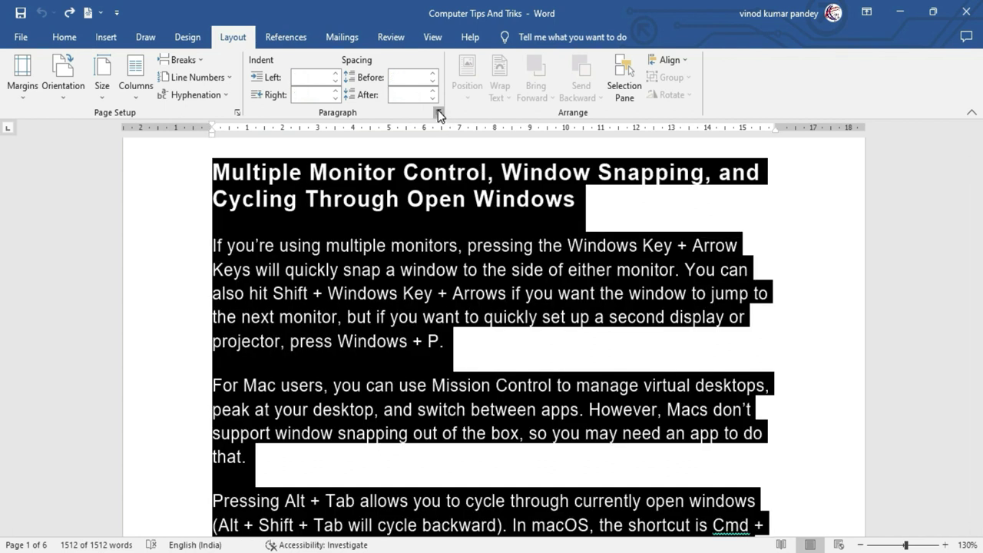
Step: Turn on 'Don't add space between paragraphs of the same style', shrinking the document to 5 pages
click(438, 112)
click(468, 368)
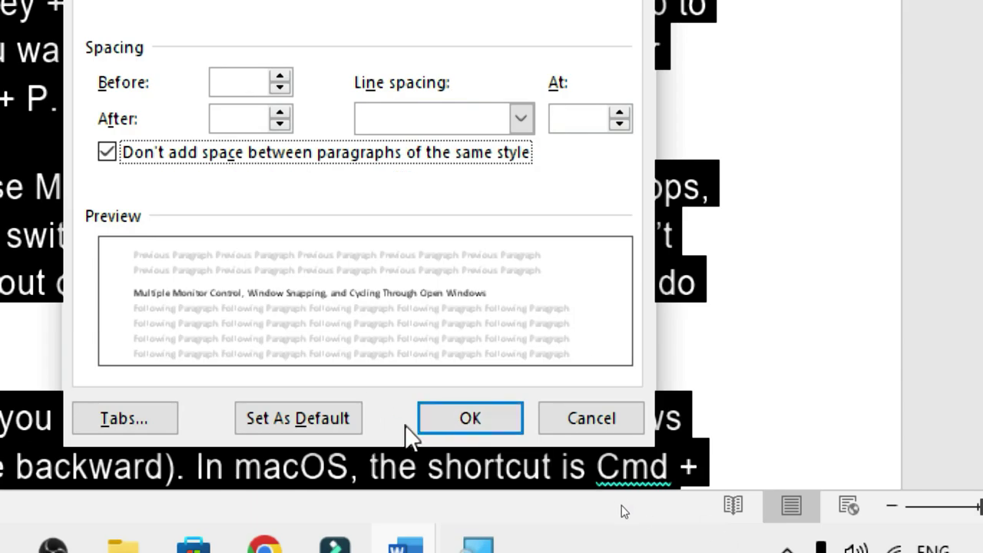
click(462, 424)
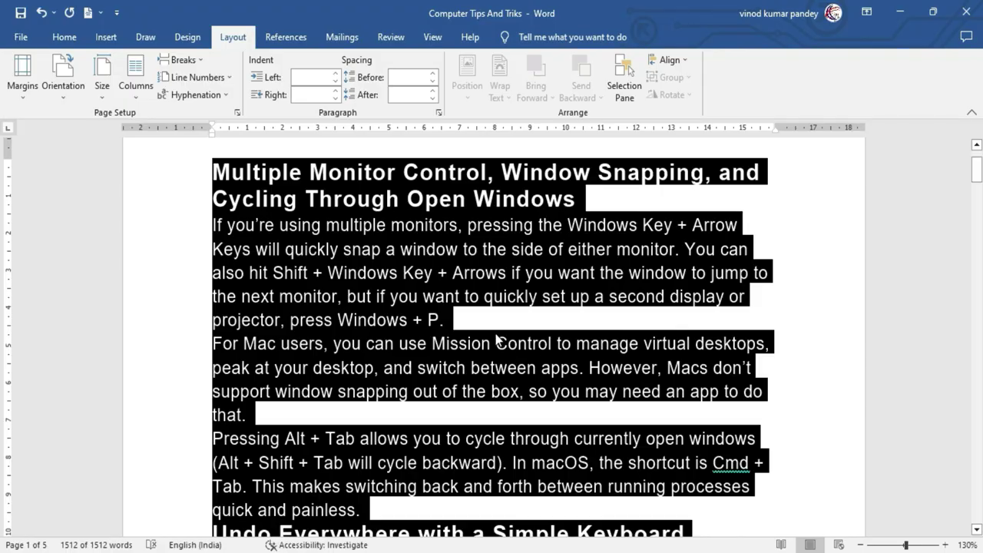
click(450, 323)
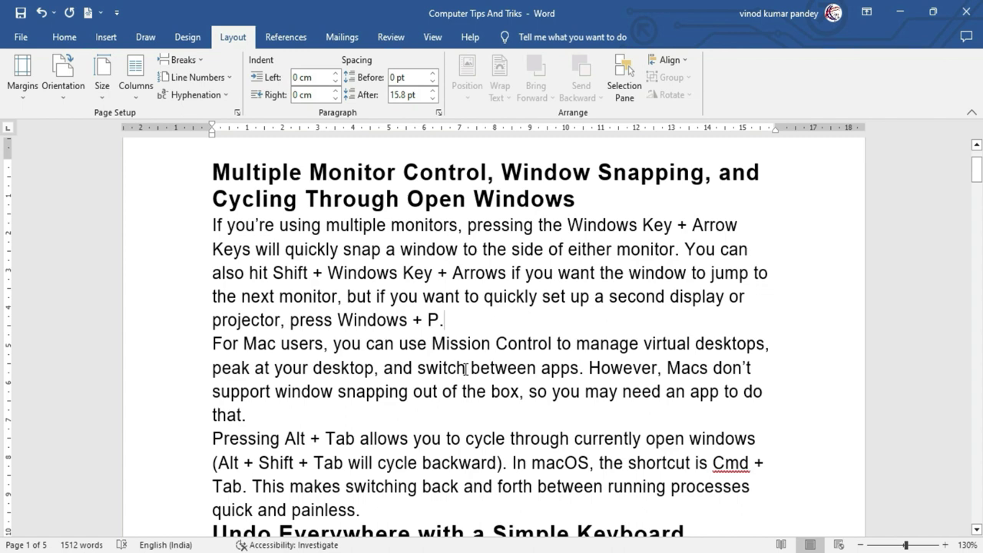
scroll(465, 369, down, 5)
scroll(465, 369, down, 3)
scroll(466, 370, down, 4)
scroll(466, 370, down, 2)
scroll(466, 370, down, 1)
scroll(465, 370, down, 3)
scroll(465, 369, down, 1)
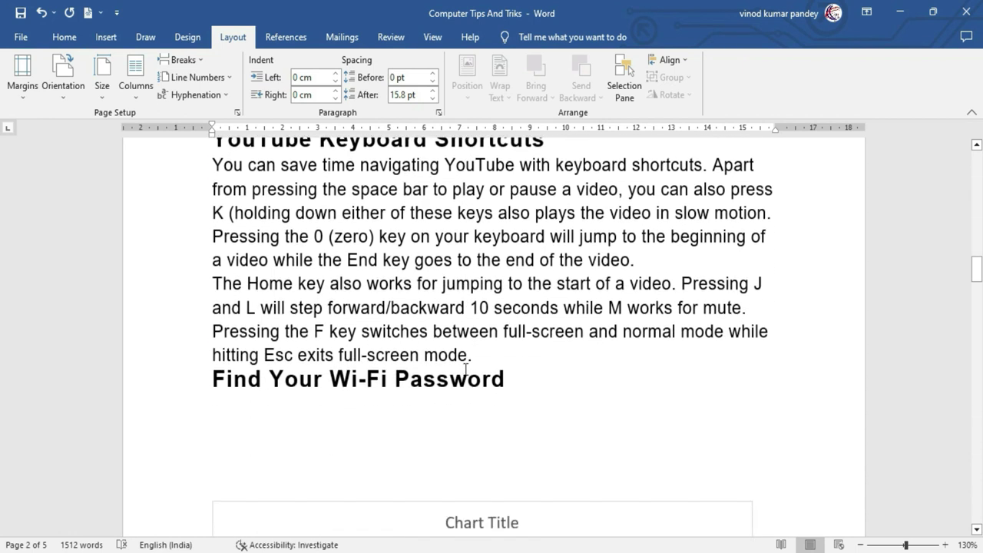
scroll(466, 369, up, 3)
scroll(465, 369, up, 1)
click(438, 112)
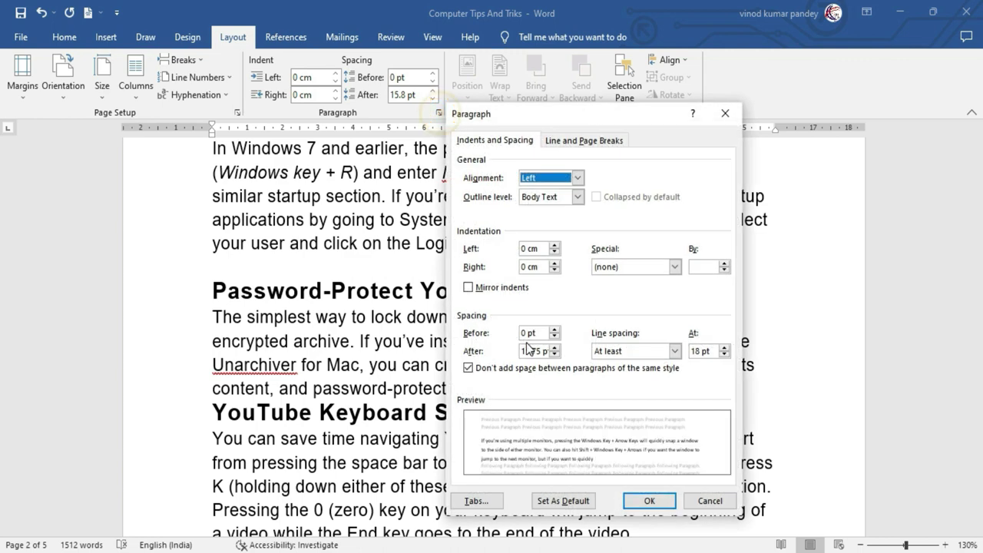